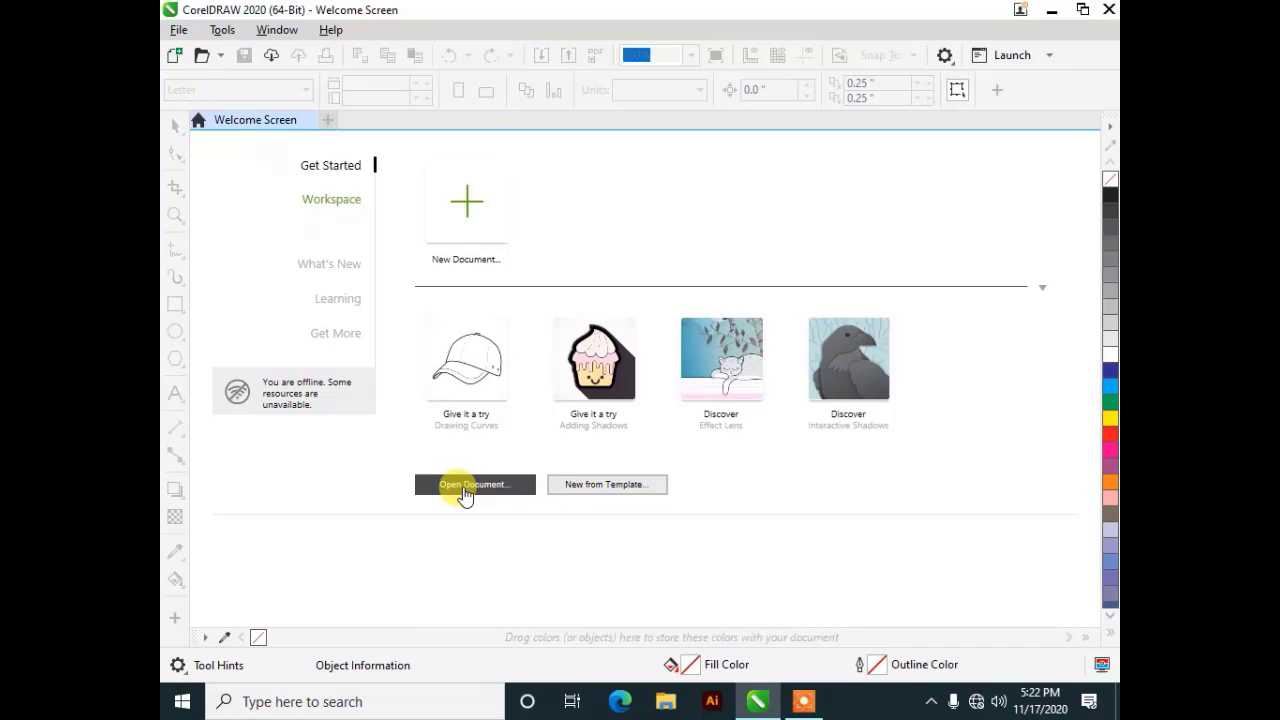
- Create a new one-page Letter document in CMYK at 300 dpi from the CorelDRAW default preset and close the Welcome Screen
click(572, 486)
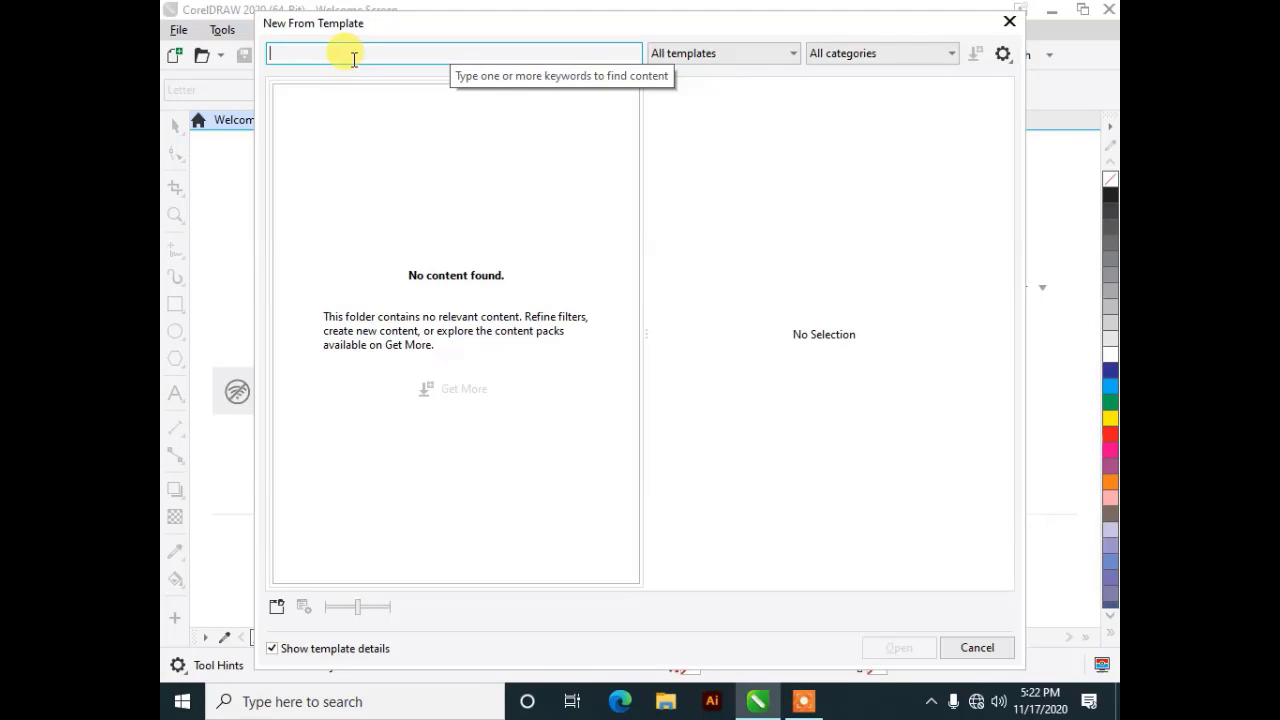
click(1012, 29)
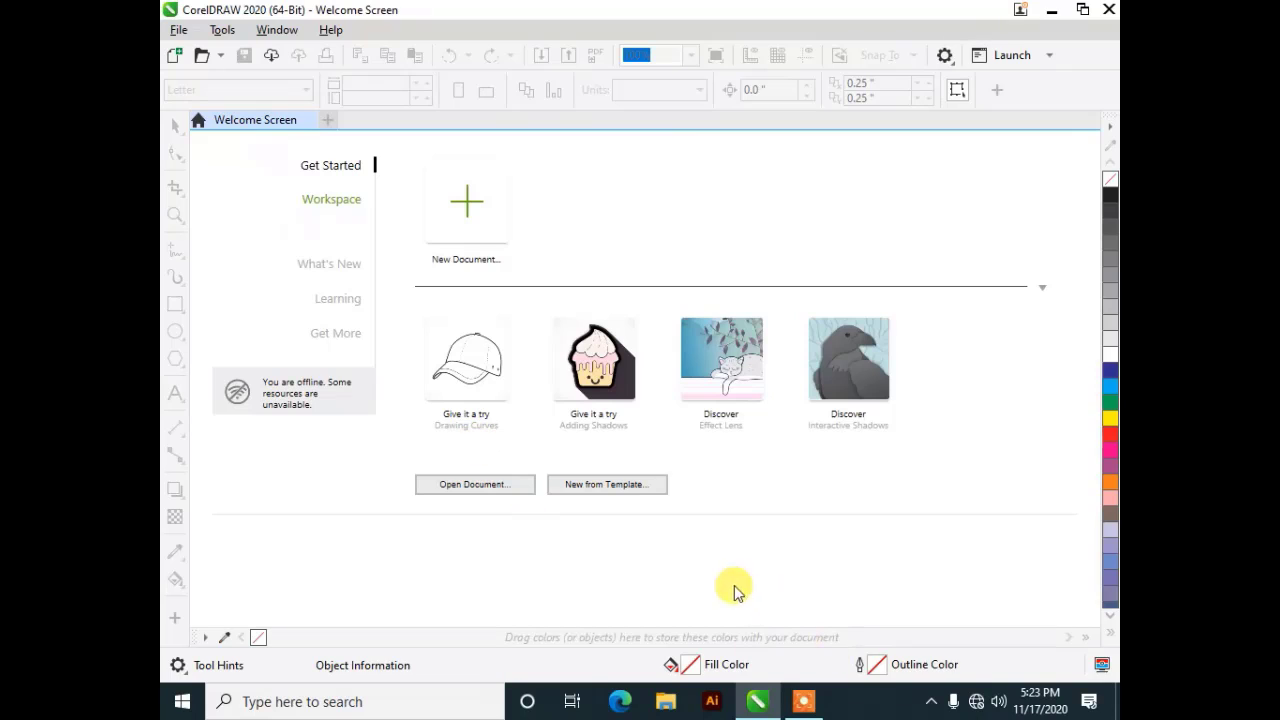
click(474, 232)
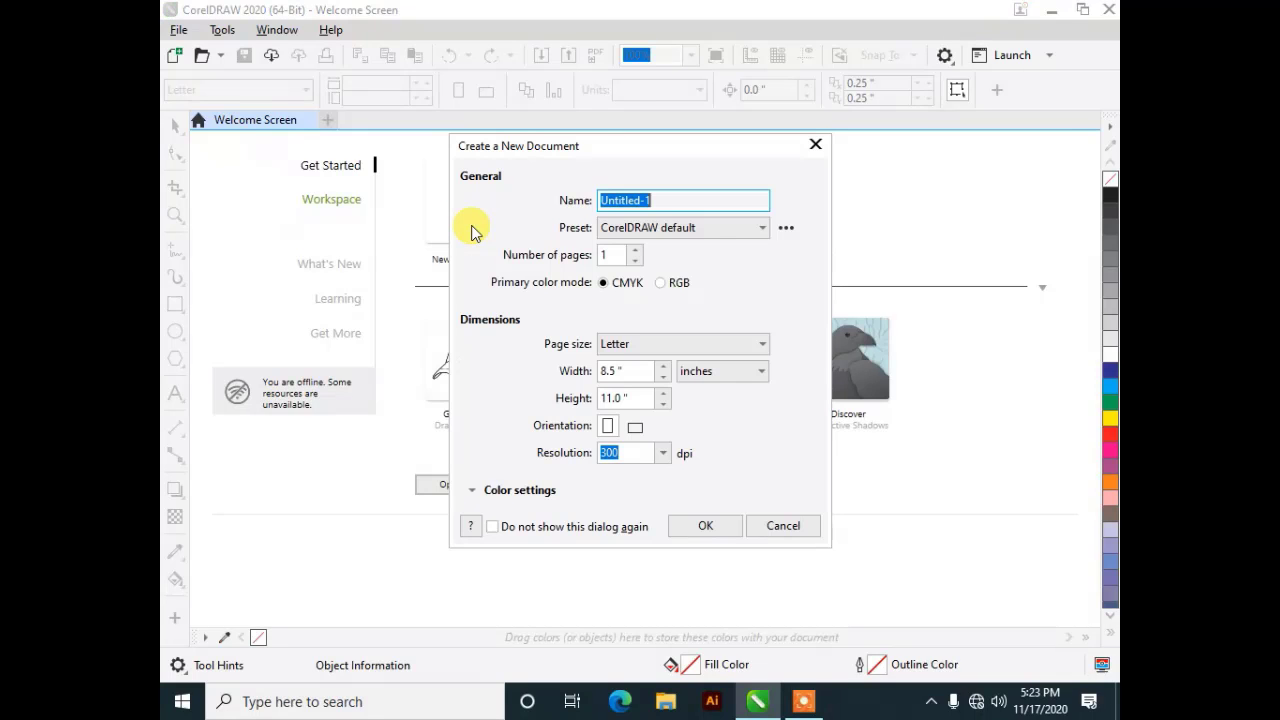
click(708, 527)
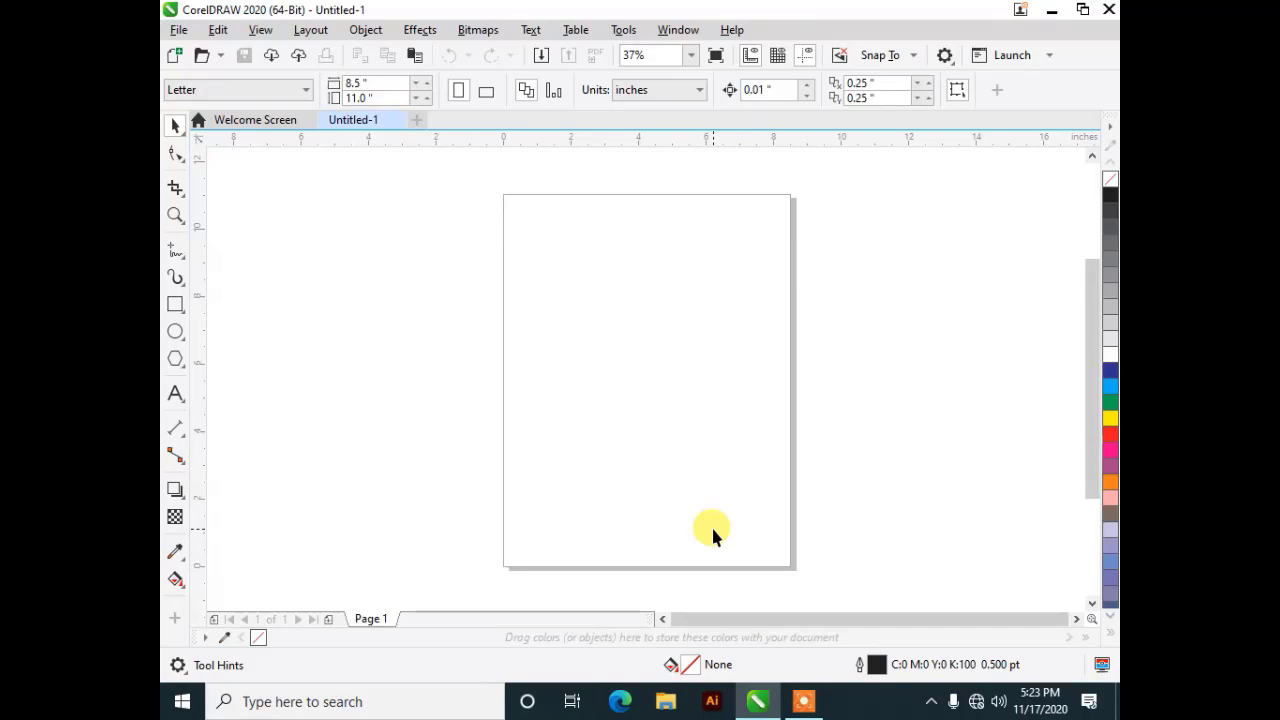
click(308, 120)
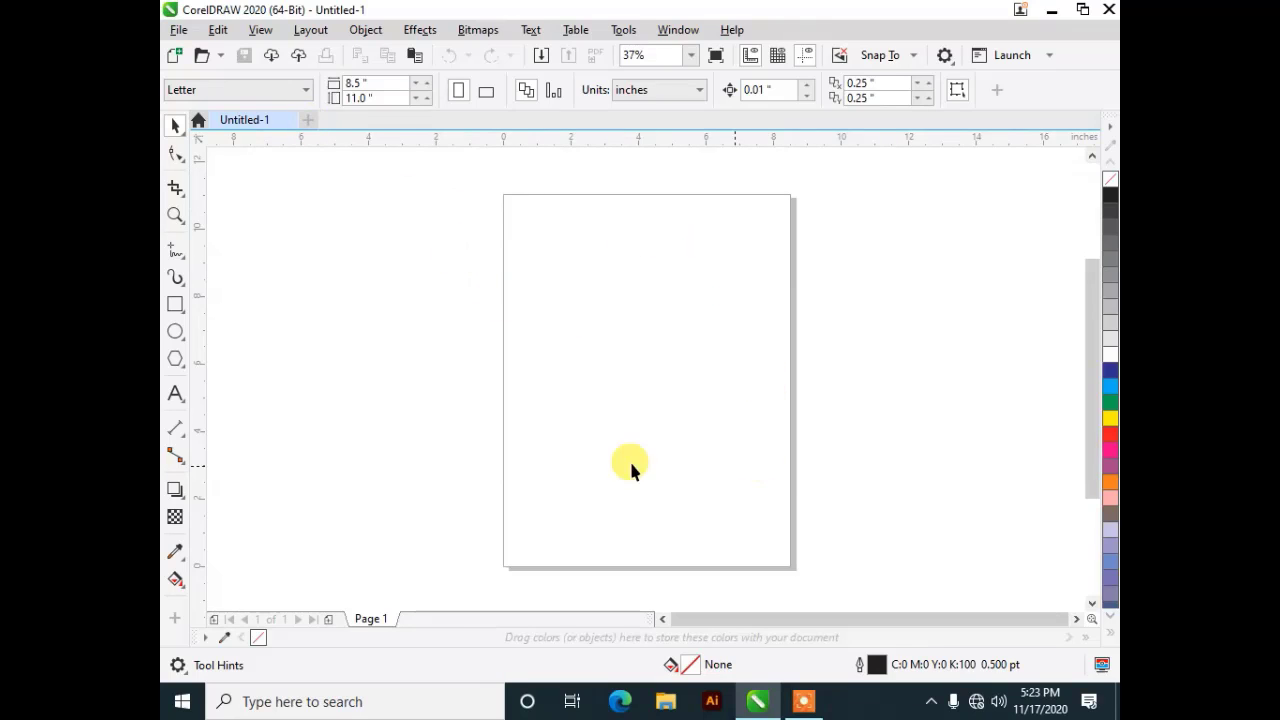
- Switch the workspace to Lite and return it to Default
click(680, 31)
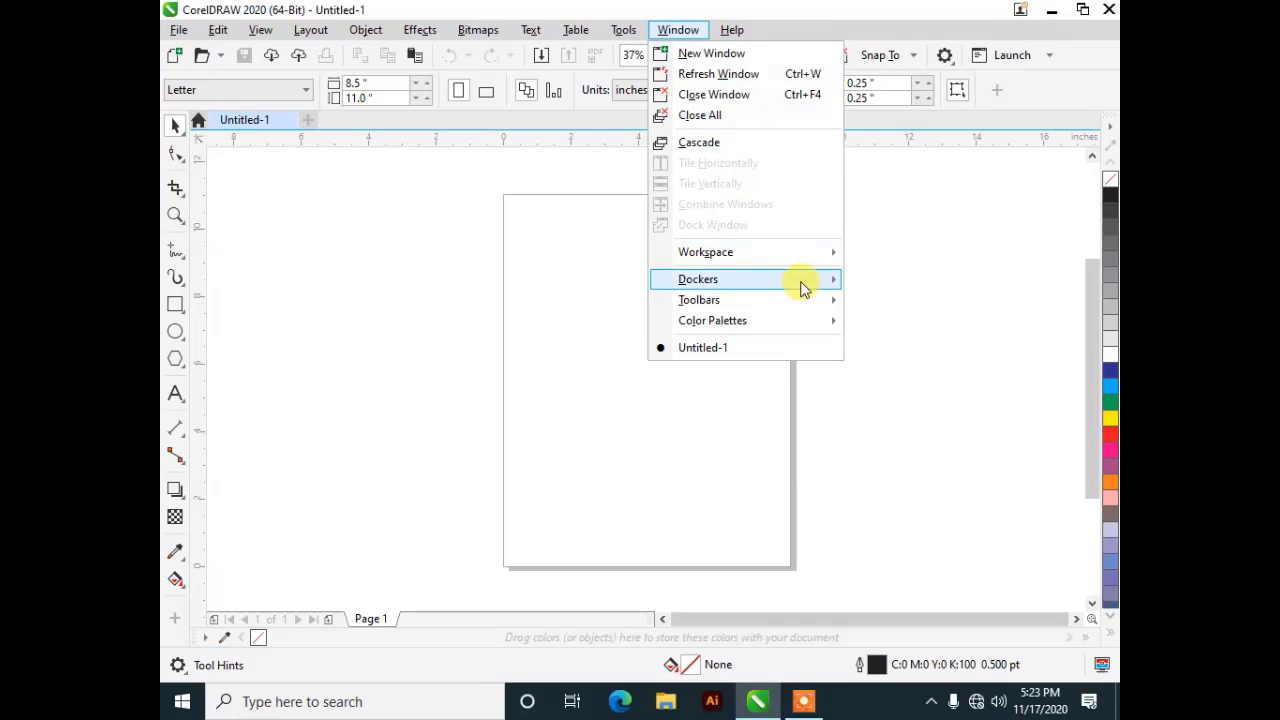
mouse_move(749, 252)
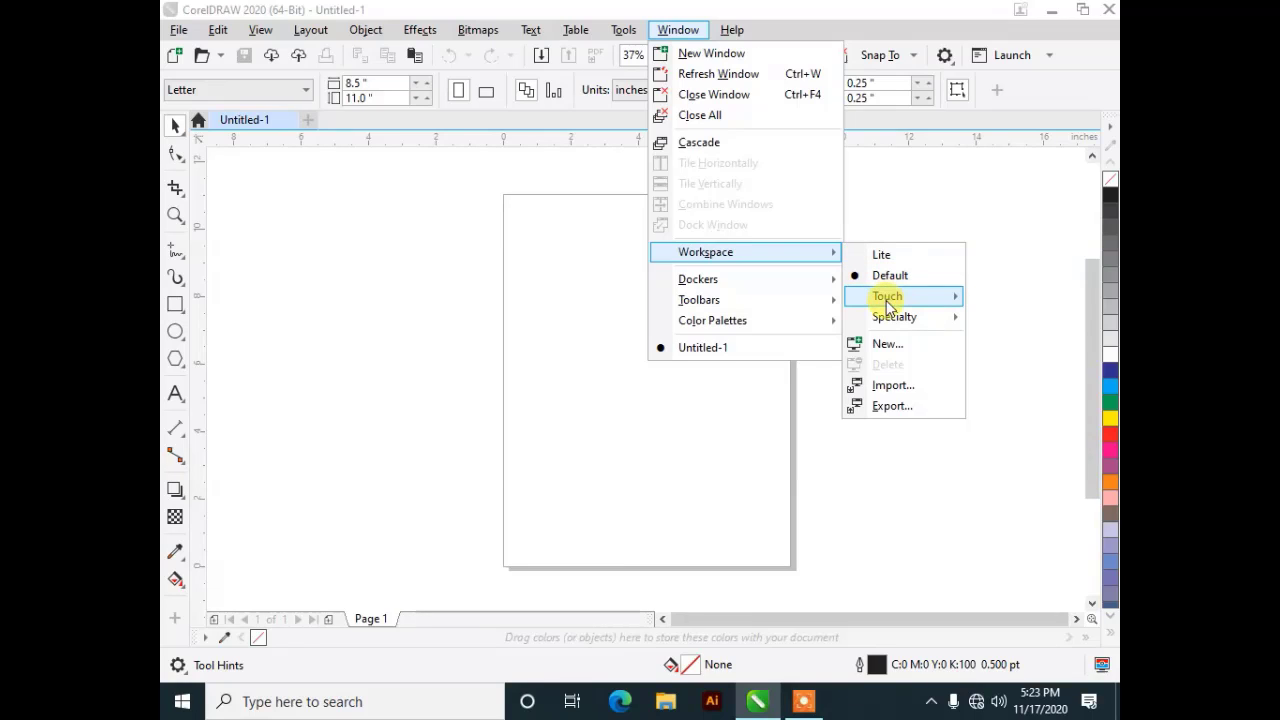
mouse_move(889, 322)
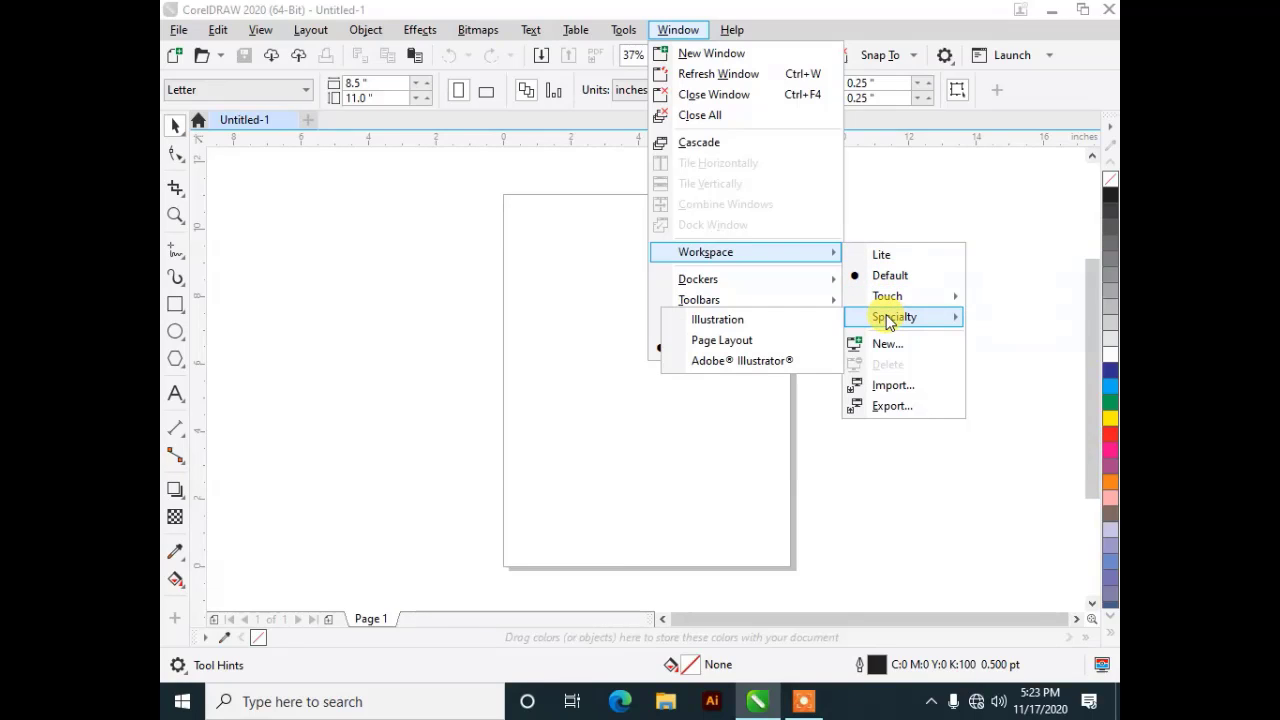
click(882, 257)
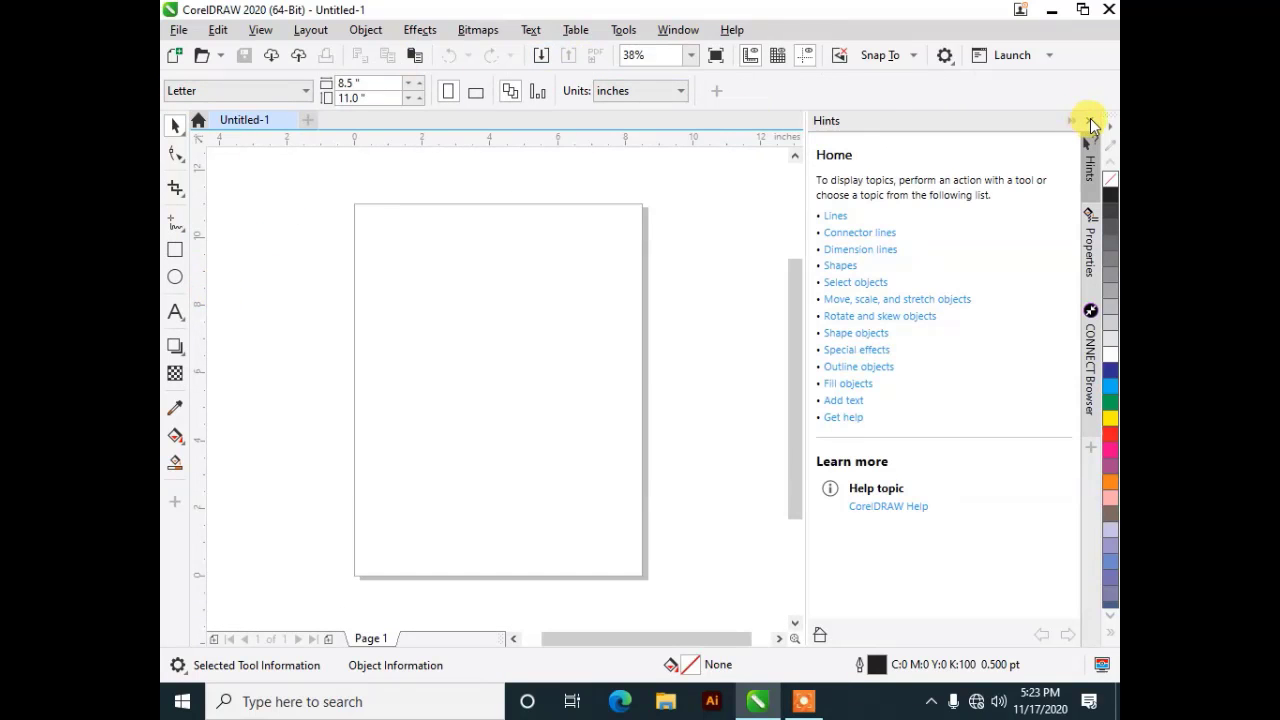
click(668, 32)
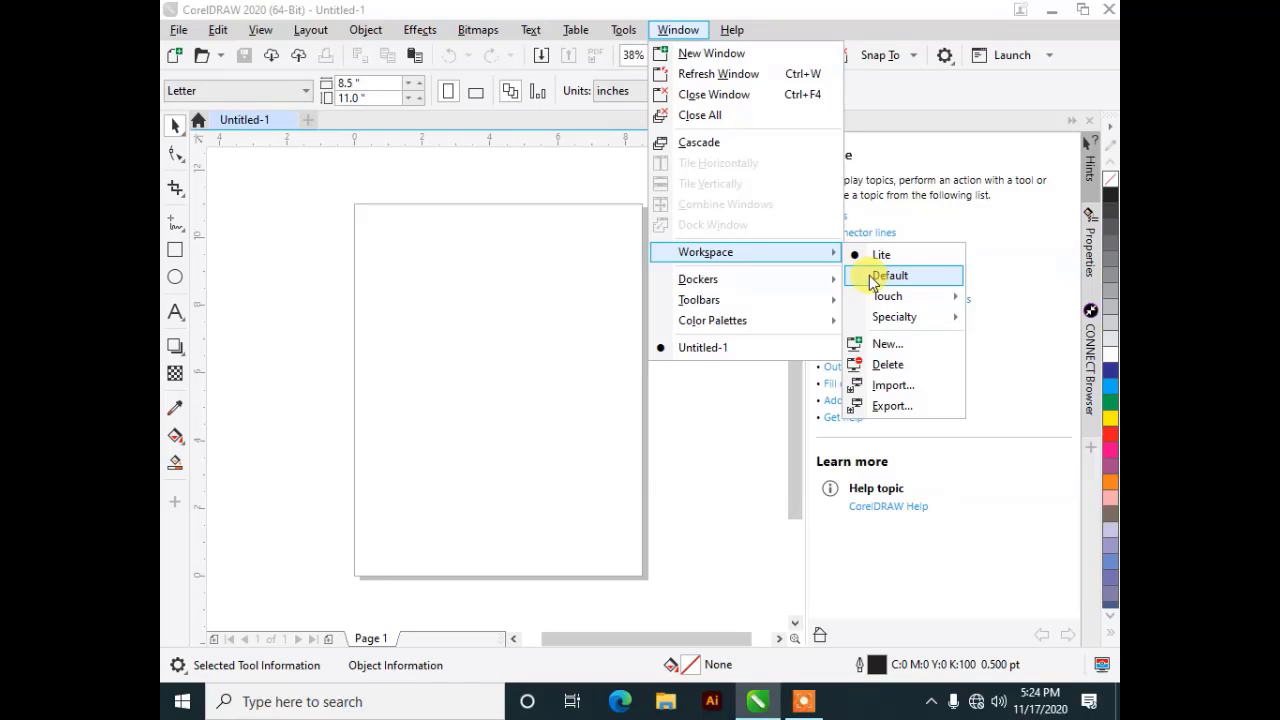
click(880, 276)
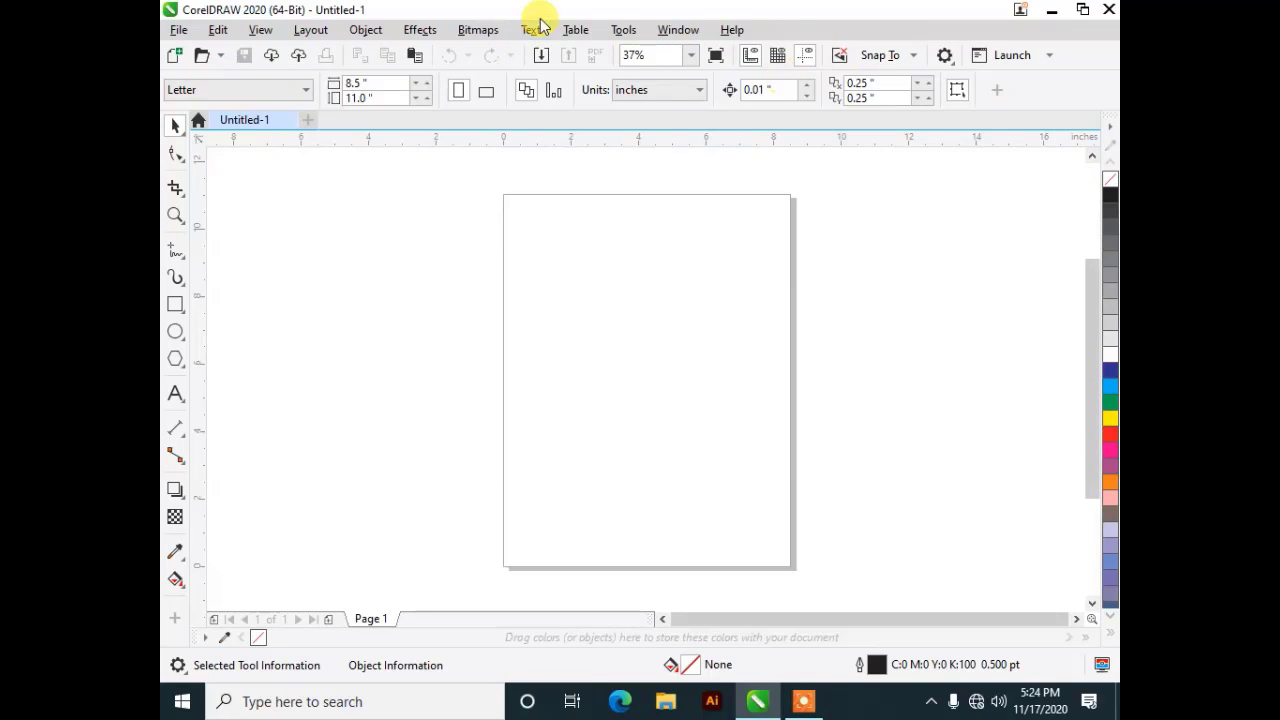
- Switch to the Adobe Illustrator specialty workspace and restore the Default workspace
click(652, 31)
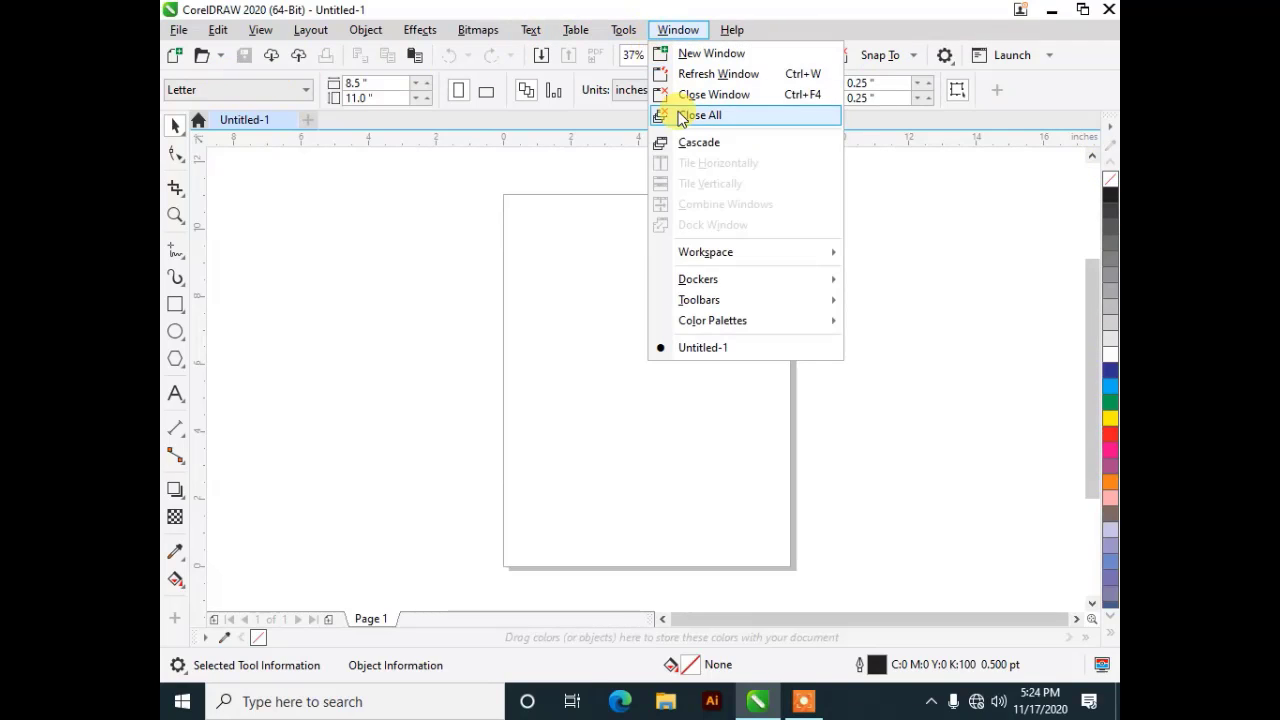
mouse_move(785, 254)
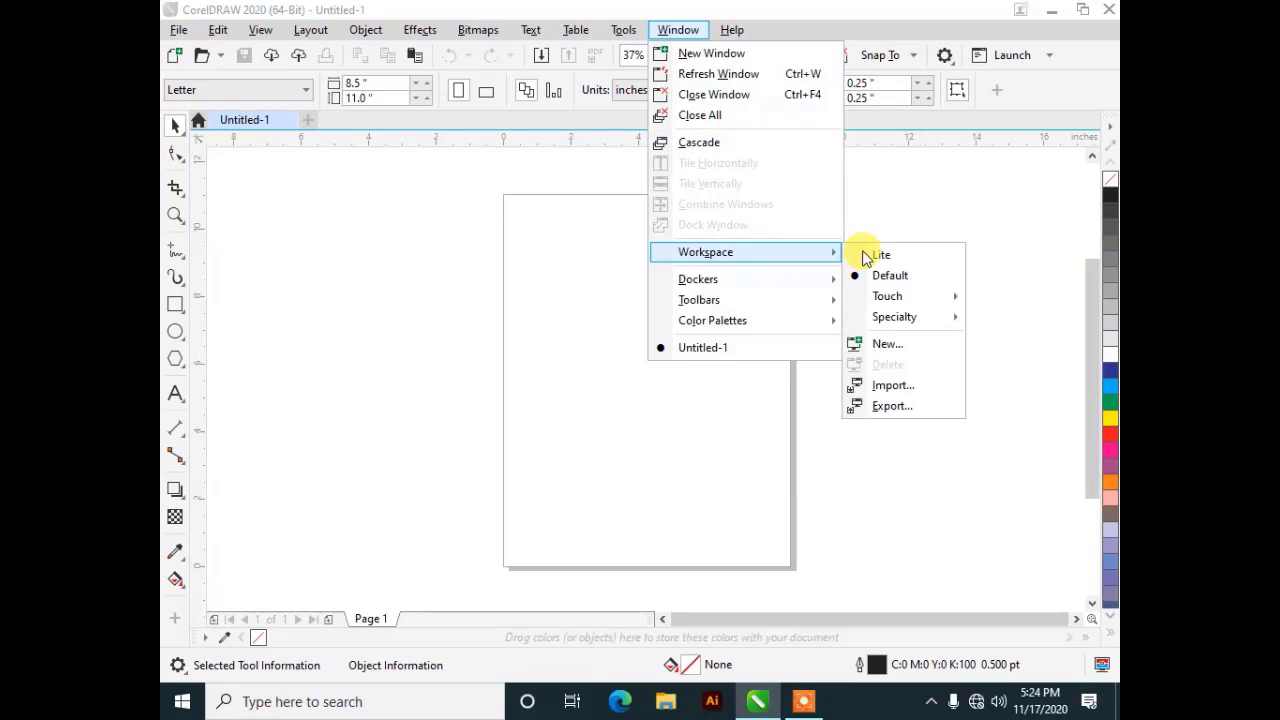
mouse_move(935, 301)
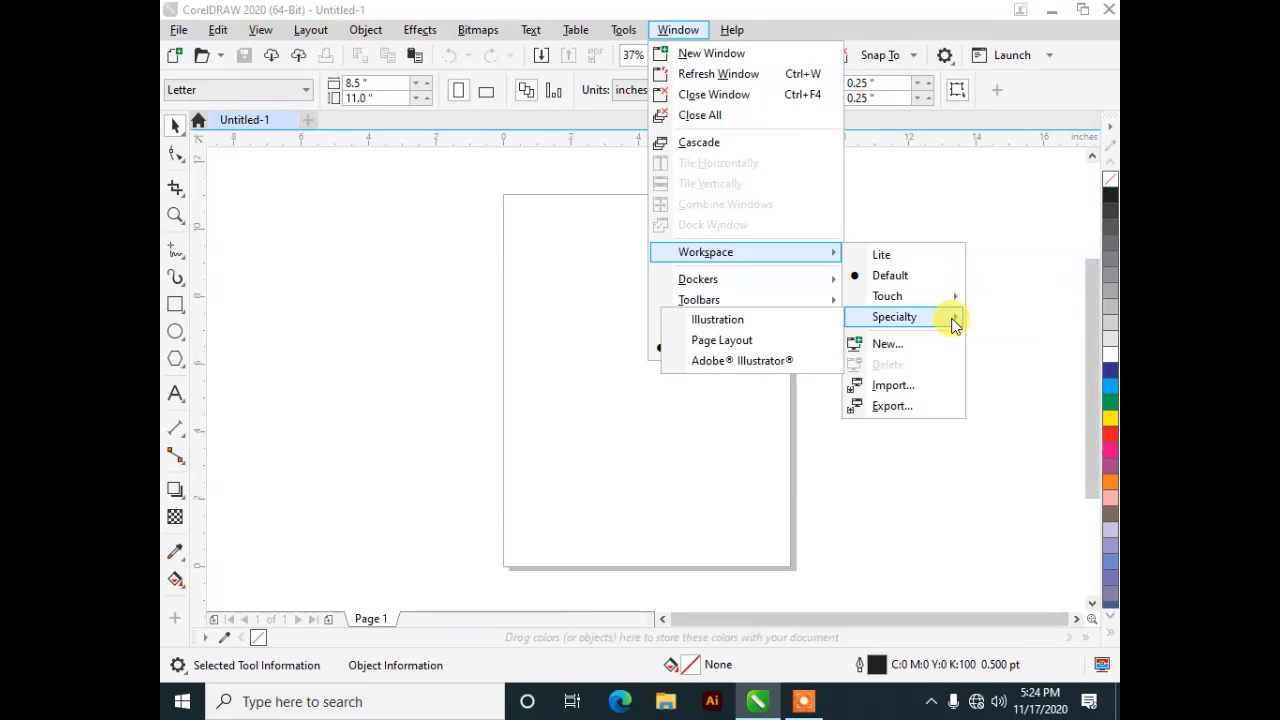
click(713, 362)
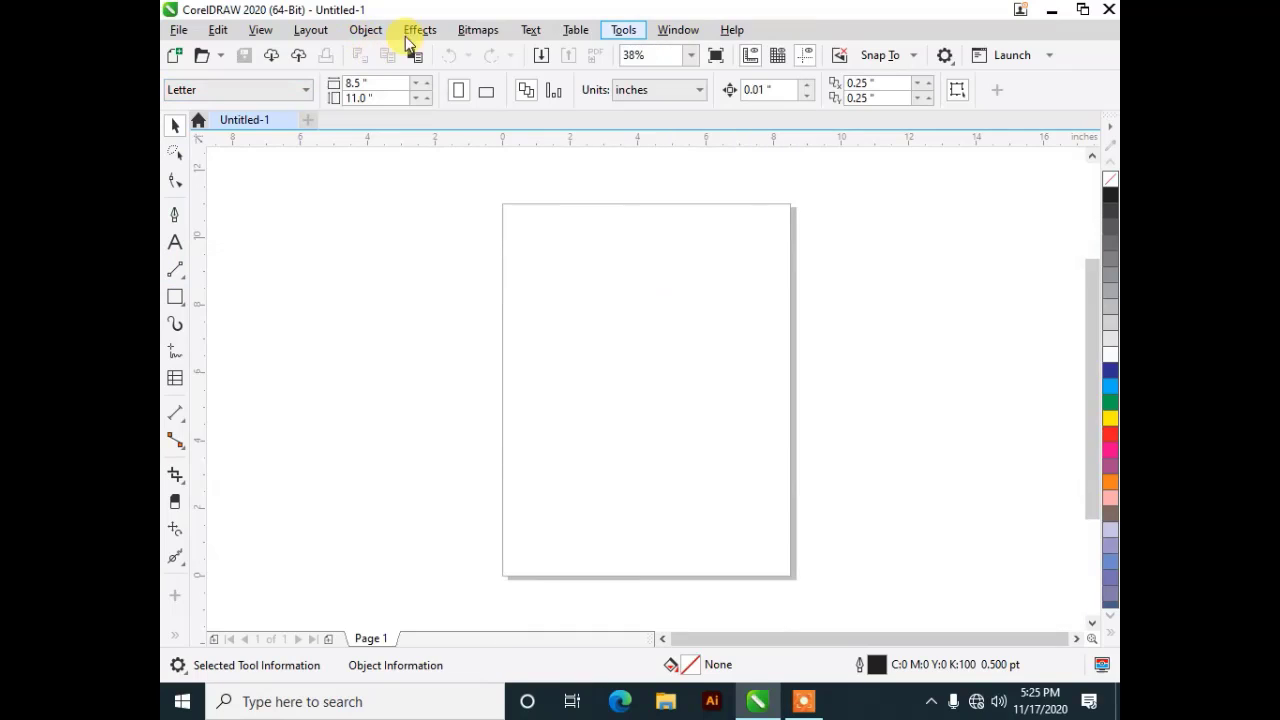
mouse_move(678, 30)
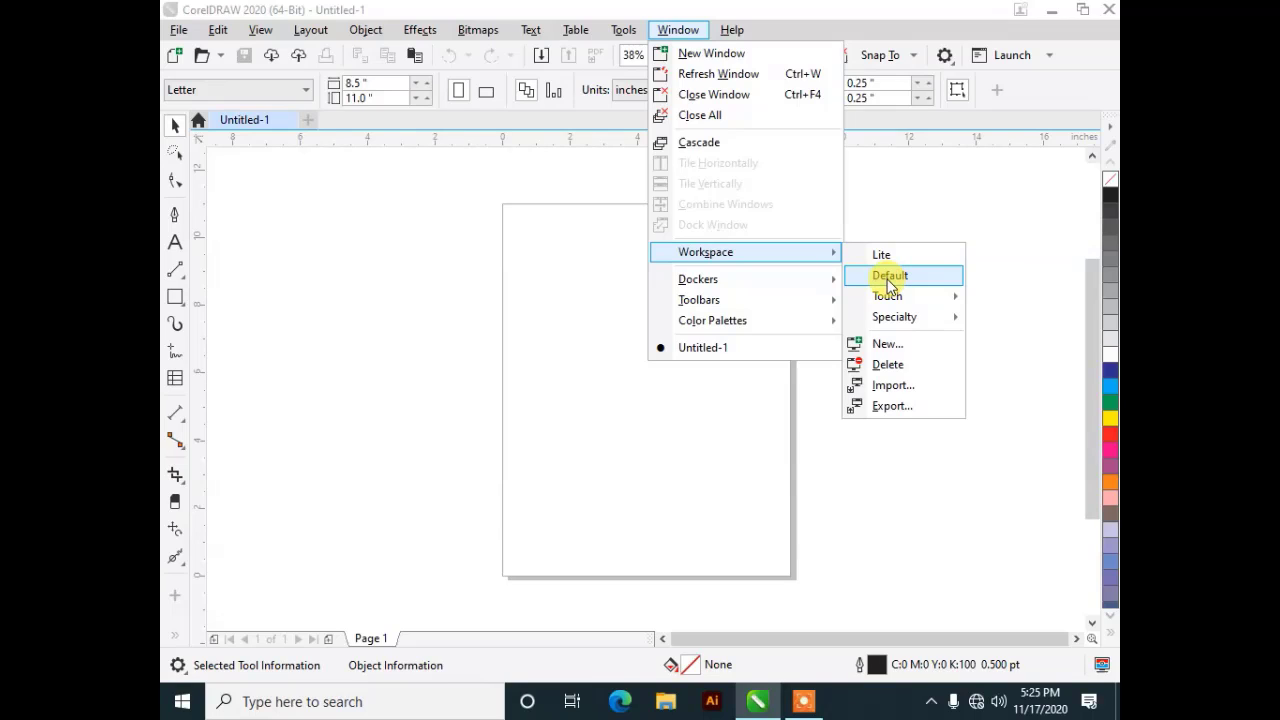
click(887, 276)
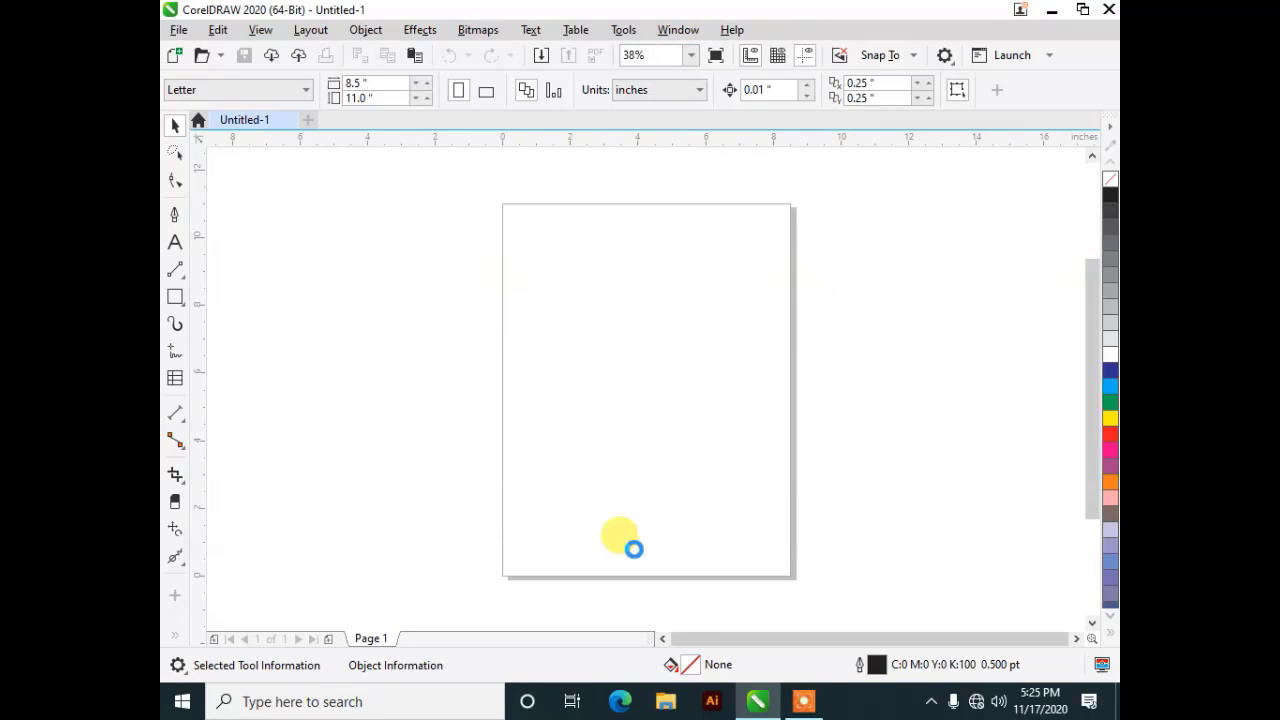
click(806, 703)
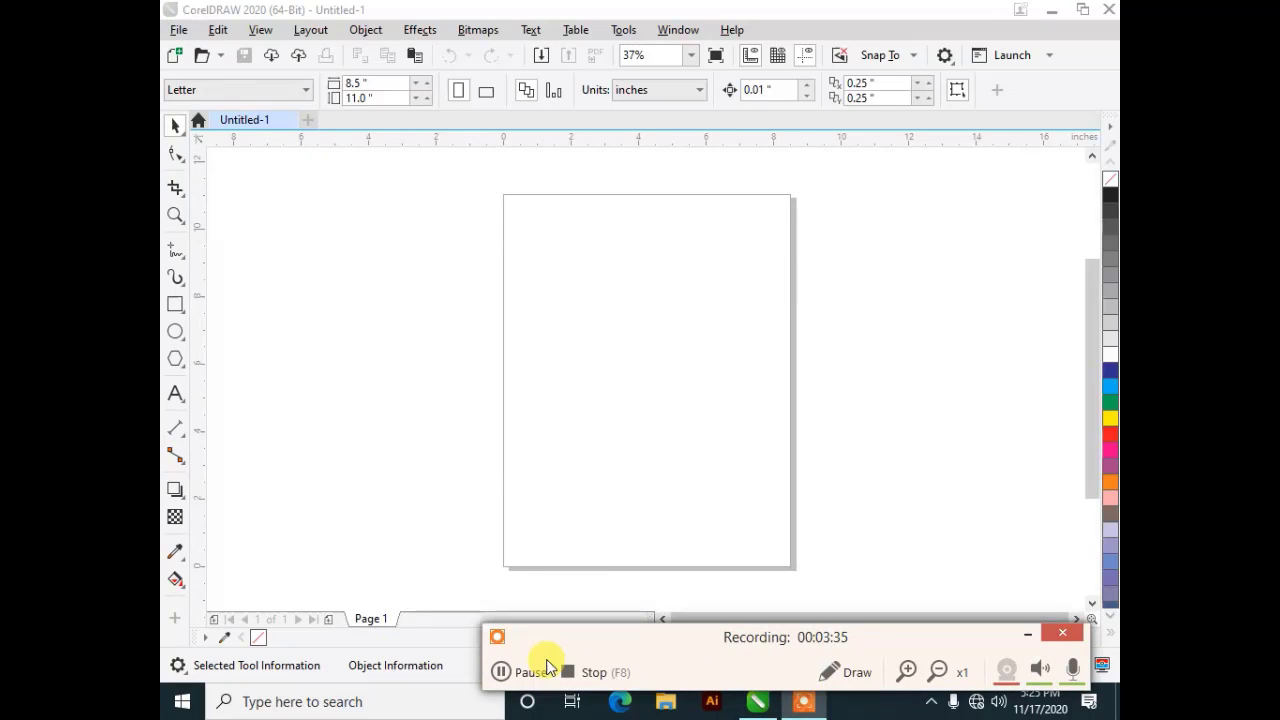
click(314, 426)
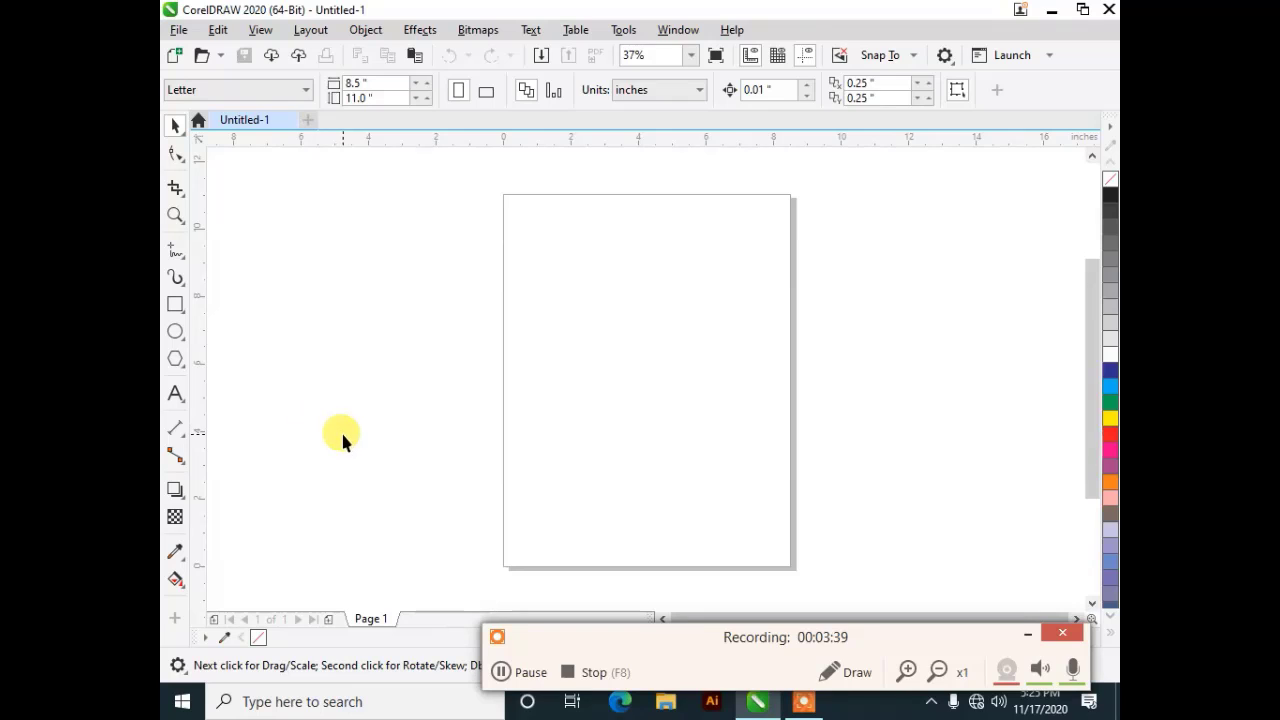
click(1025, 633)
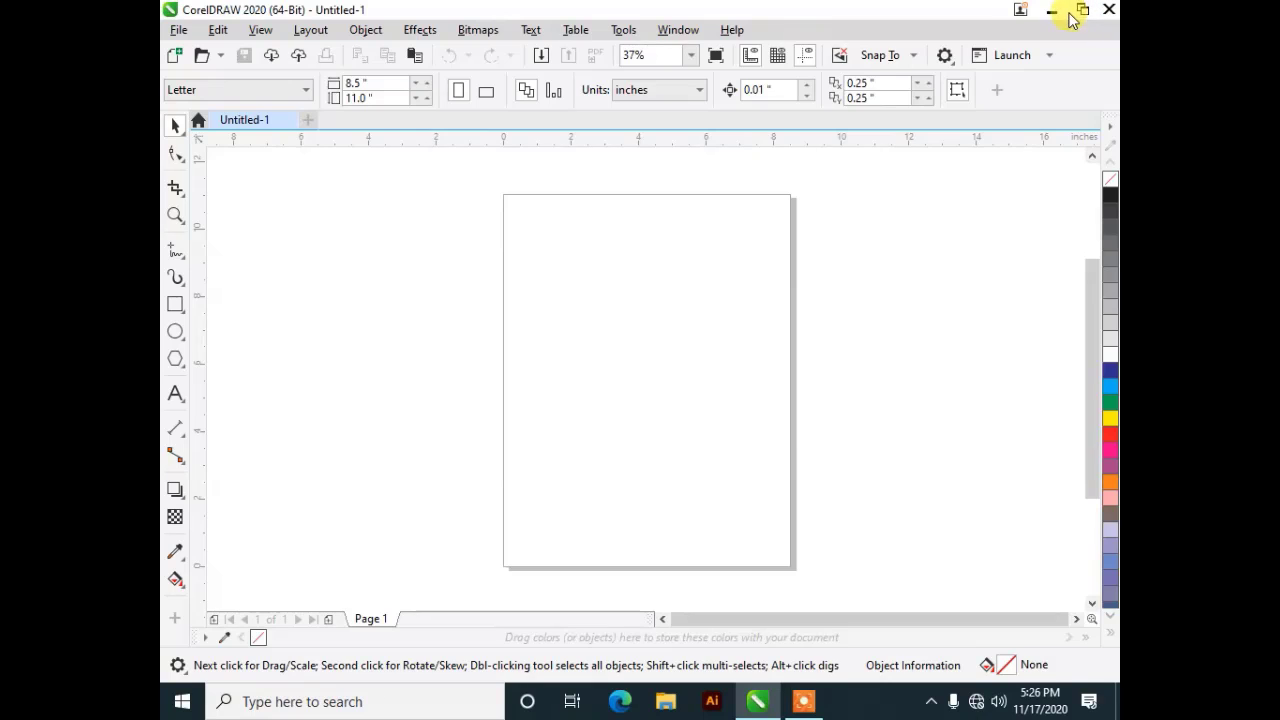
click(178, 29)
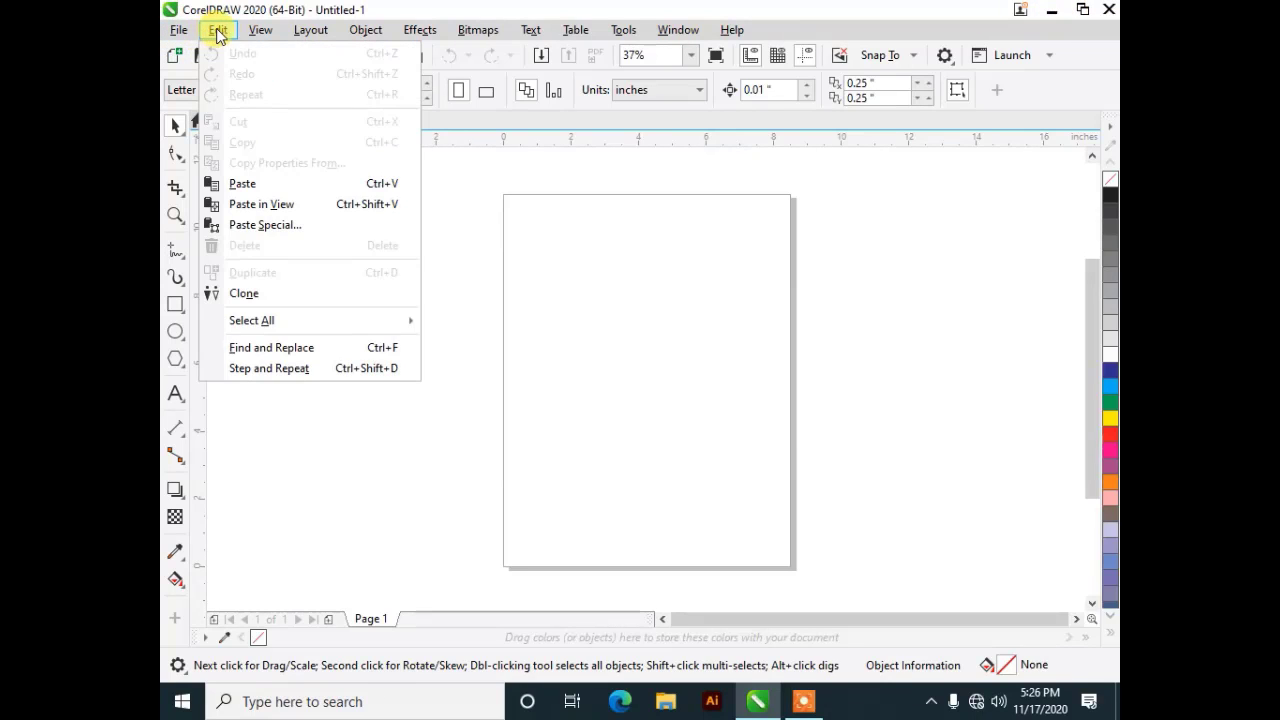
mouse_move(330, 36)
mouse_move(380, 29)
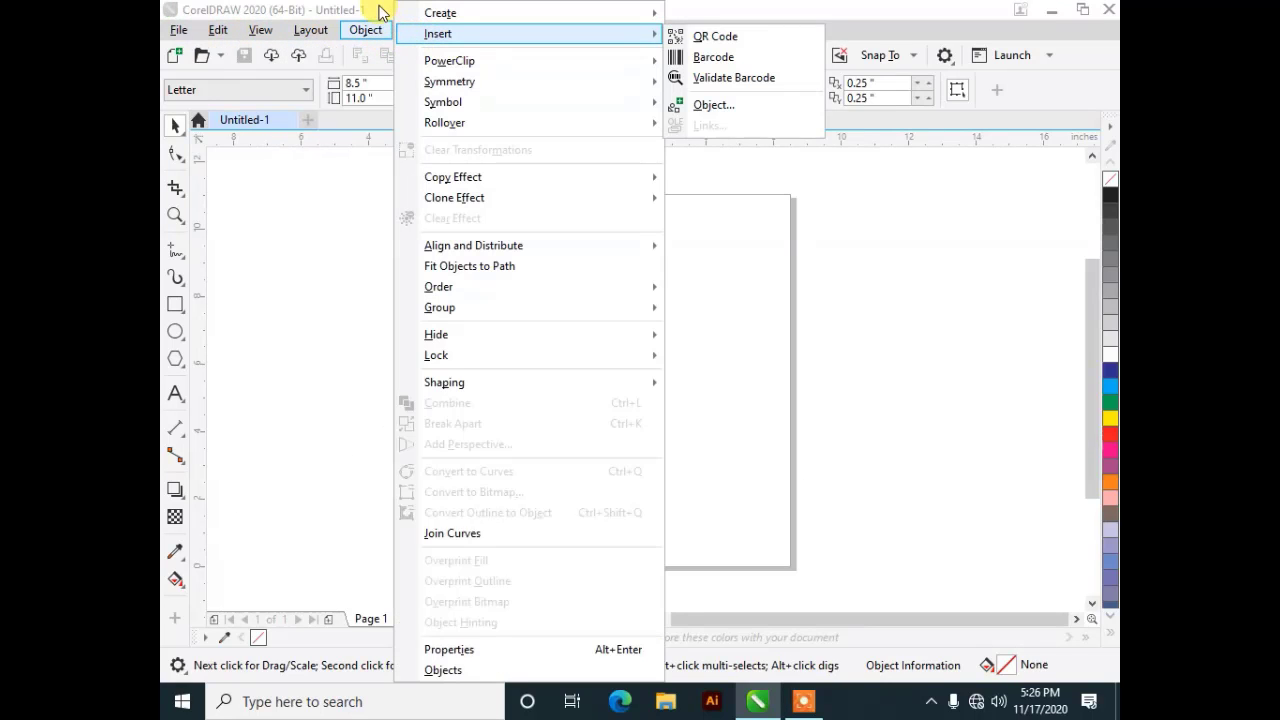
click(265, 242)
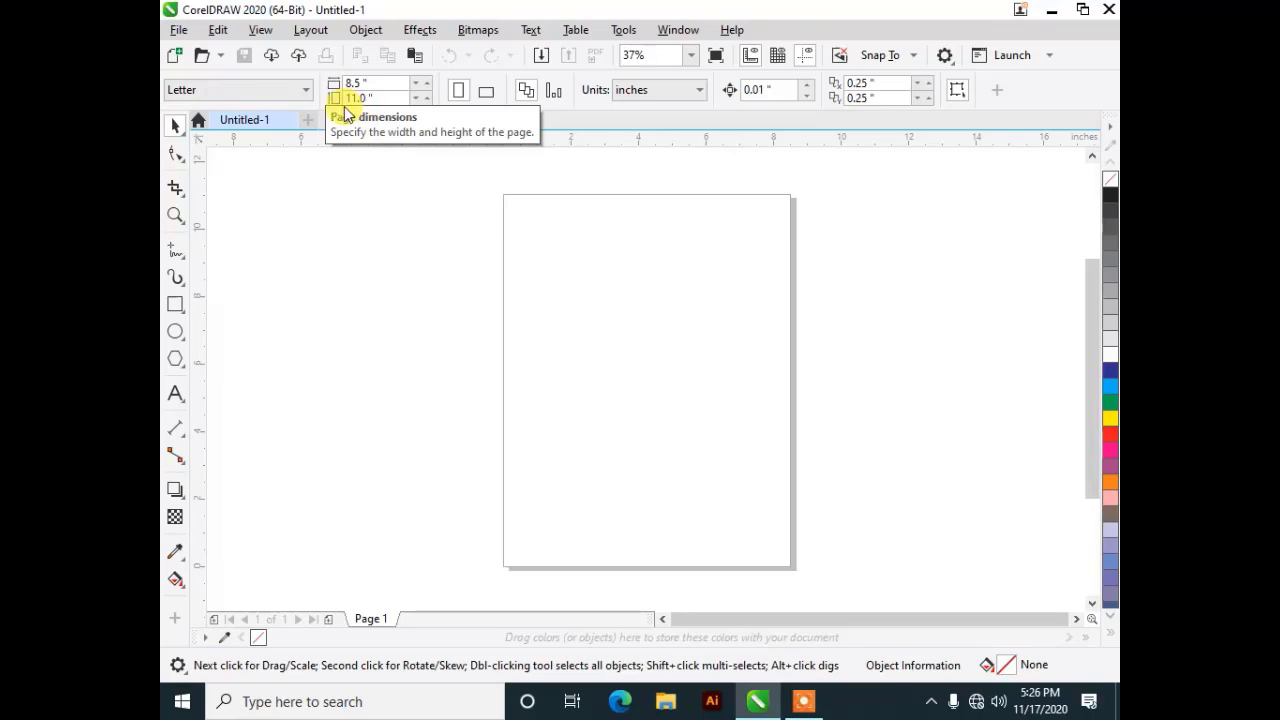
- Draw a rectangle about 7.22 by 4.53 inches across the upper half of the page
click(175, 305)
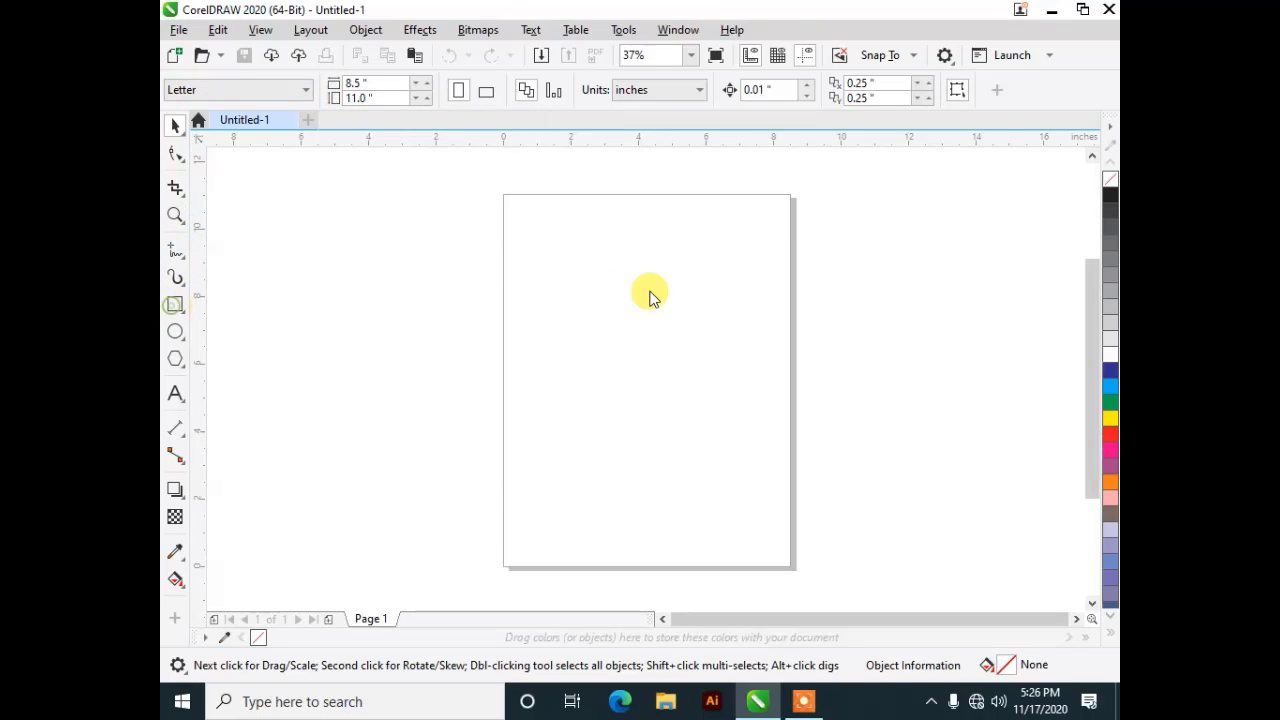
drag(516, 235, 760, 386)
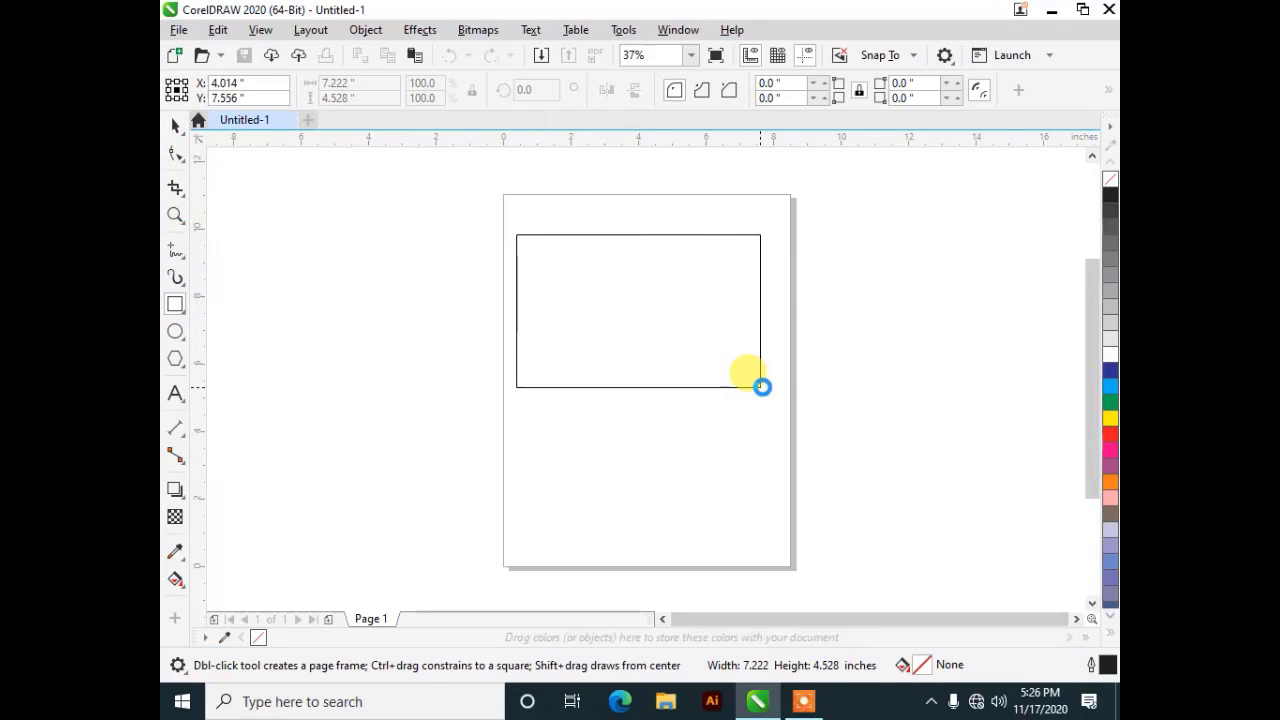
click(175, 127)
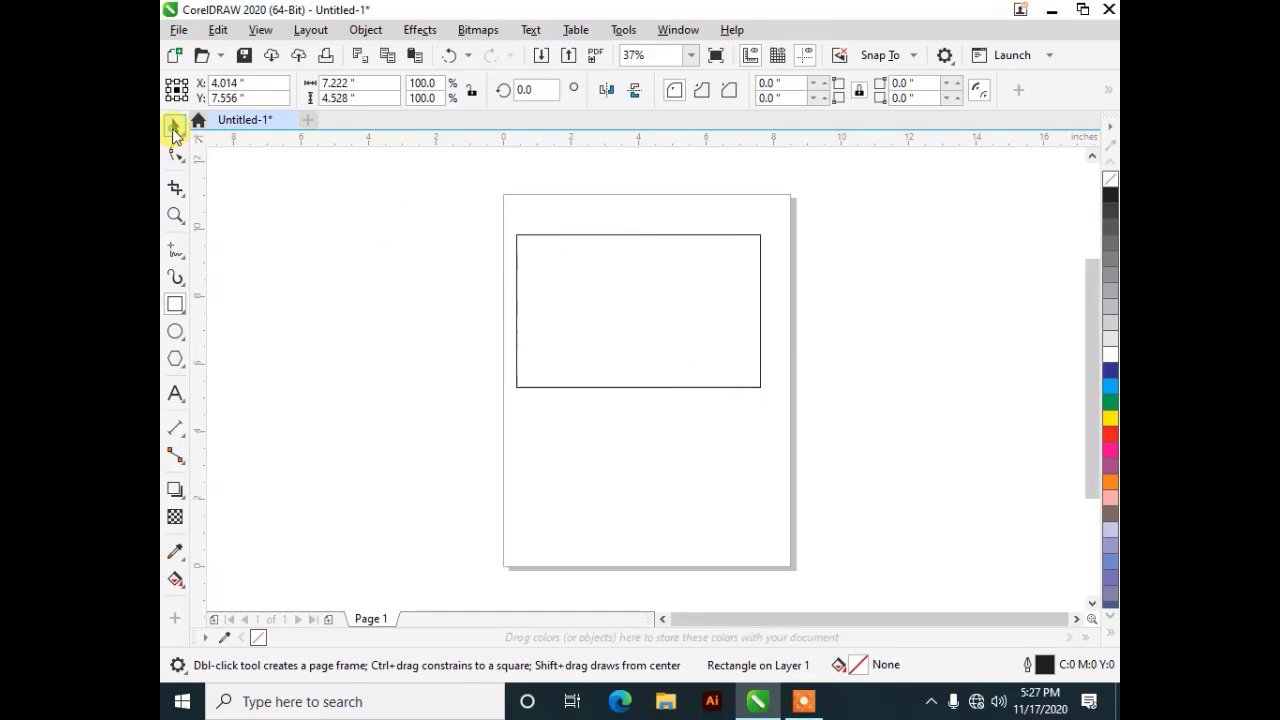
- Chamfer all four corners of the rectangle with a corner size of 45 inches and deselect it
click(355, 85)
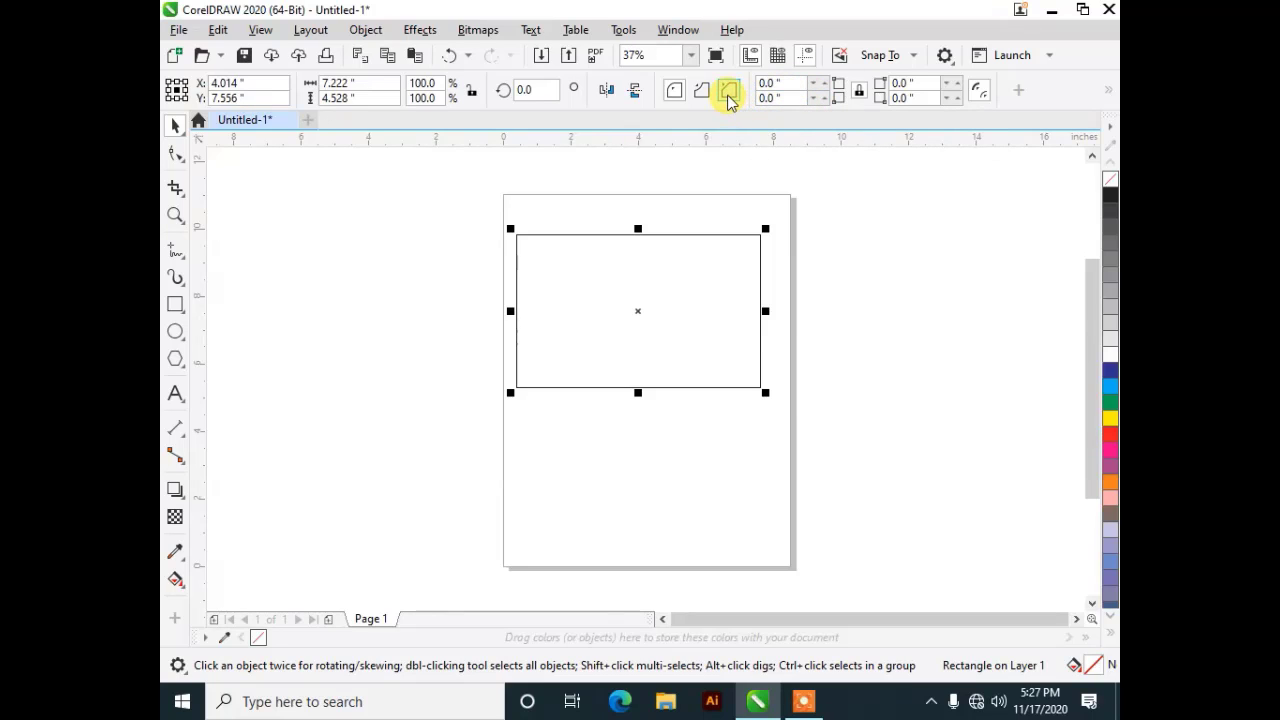
click(791, 83)
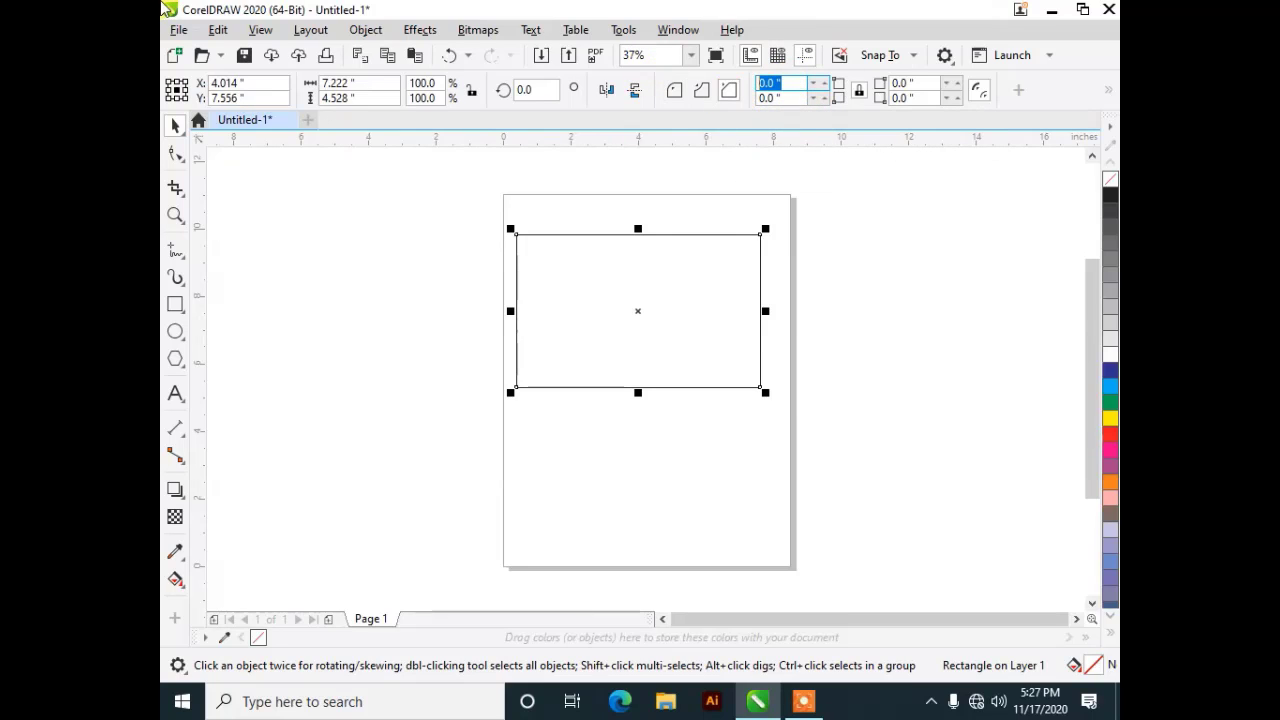
text(45)
key(Return)
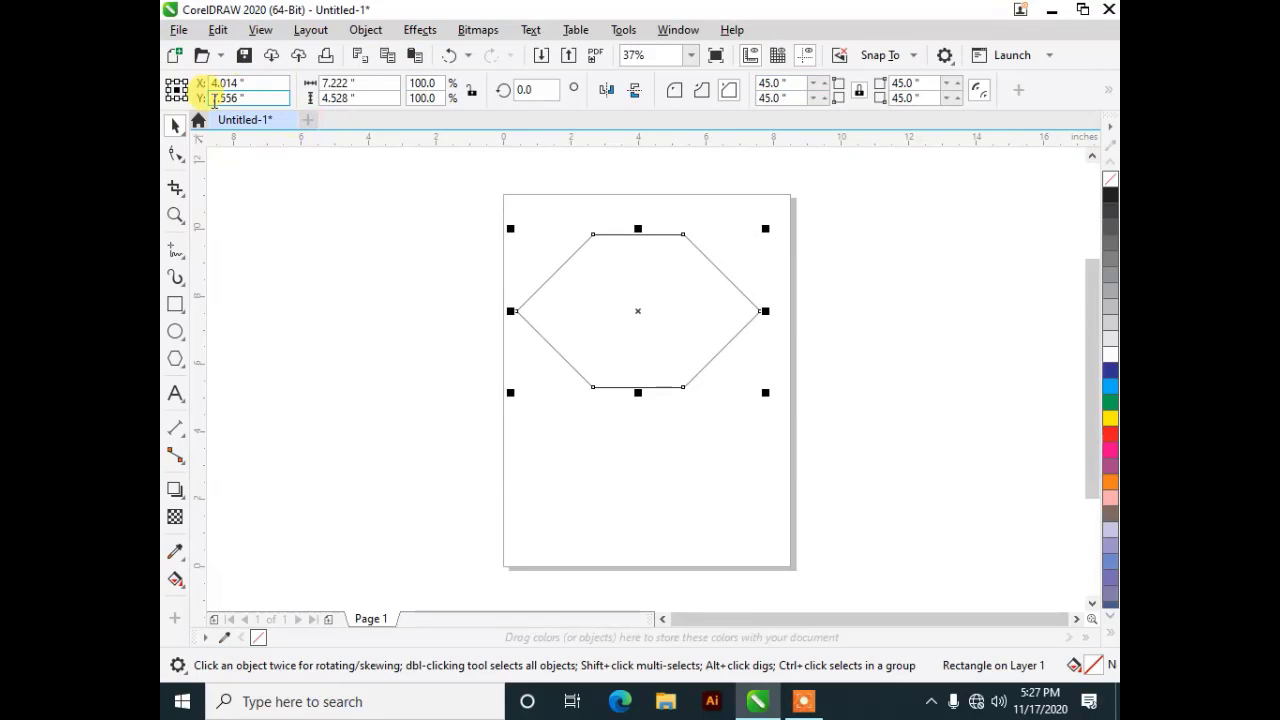
click(357, 366)
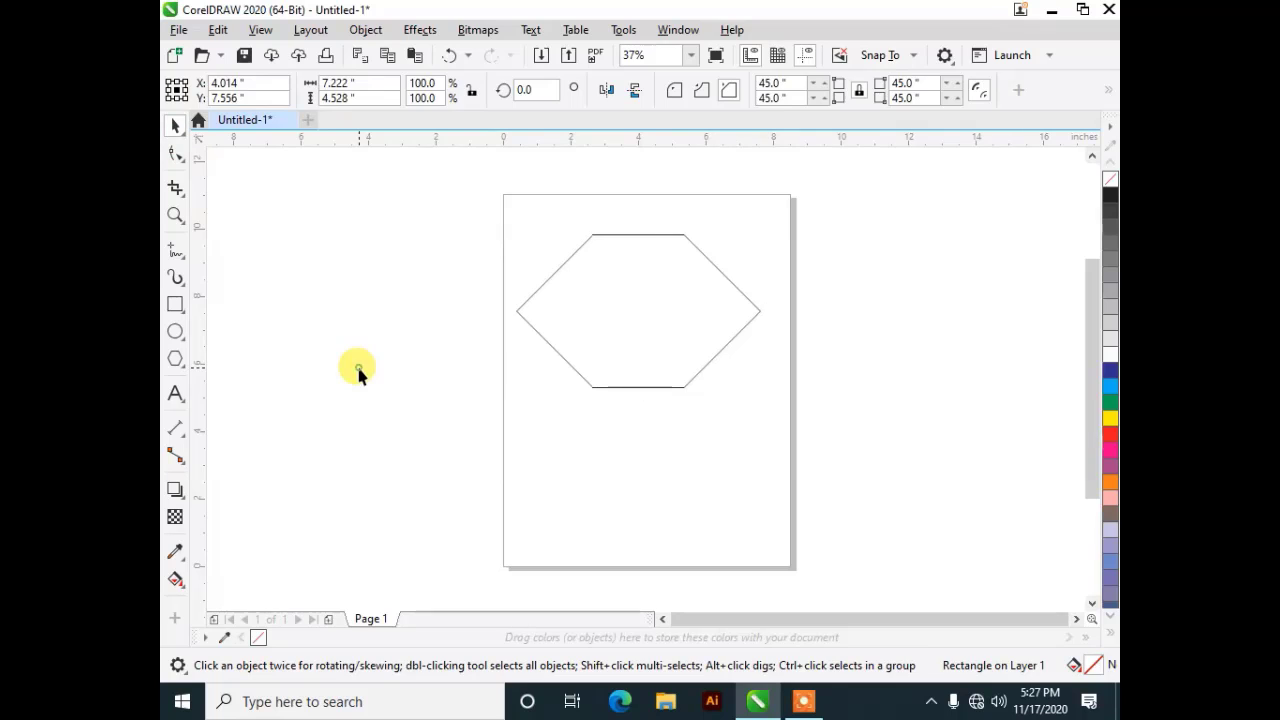
- Delete the chamfered rectangle from the page
click(616, 388)
click(593, 264)
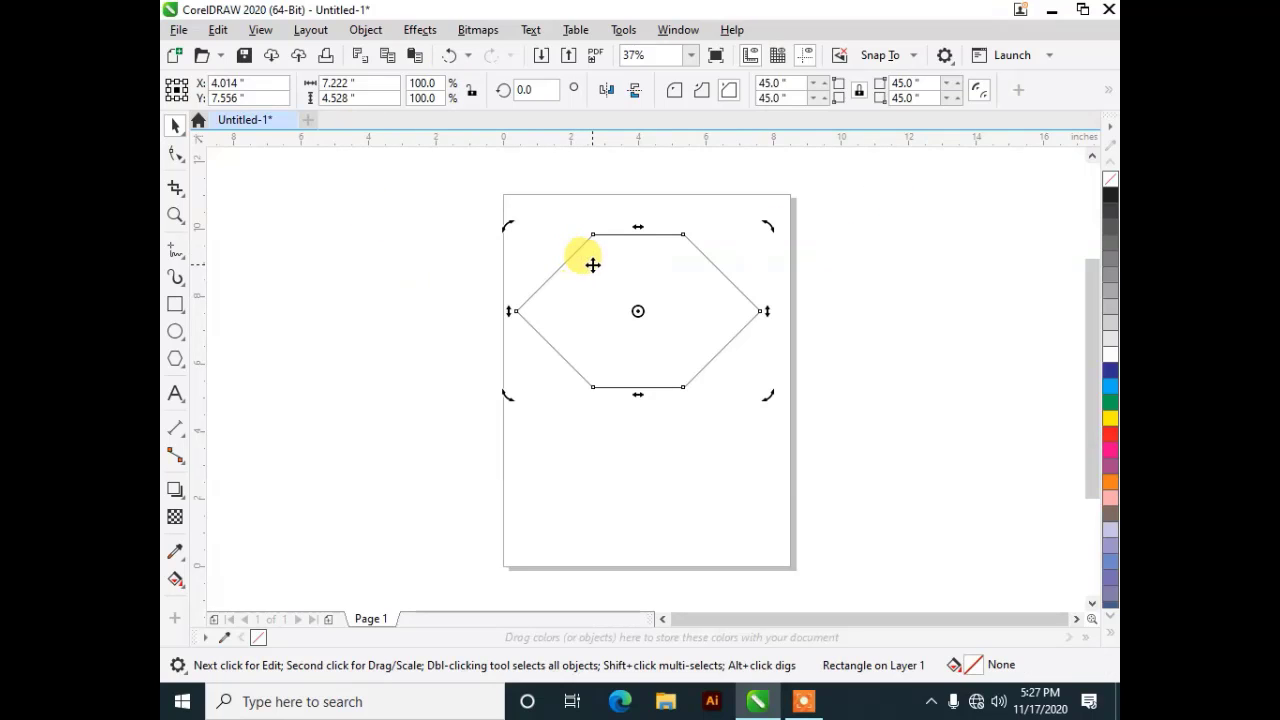
key(Delete)
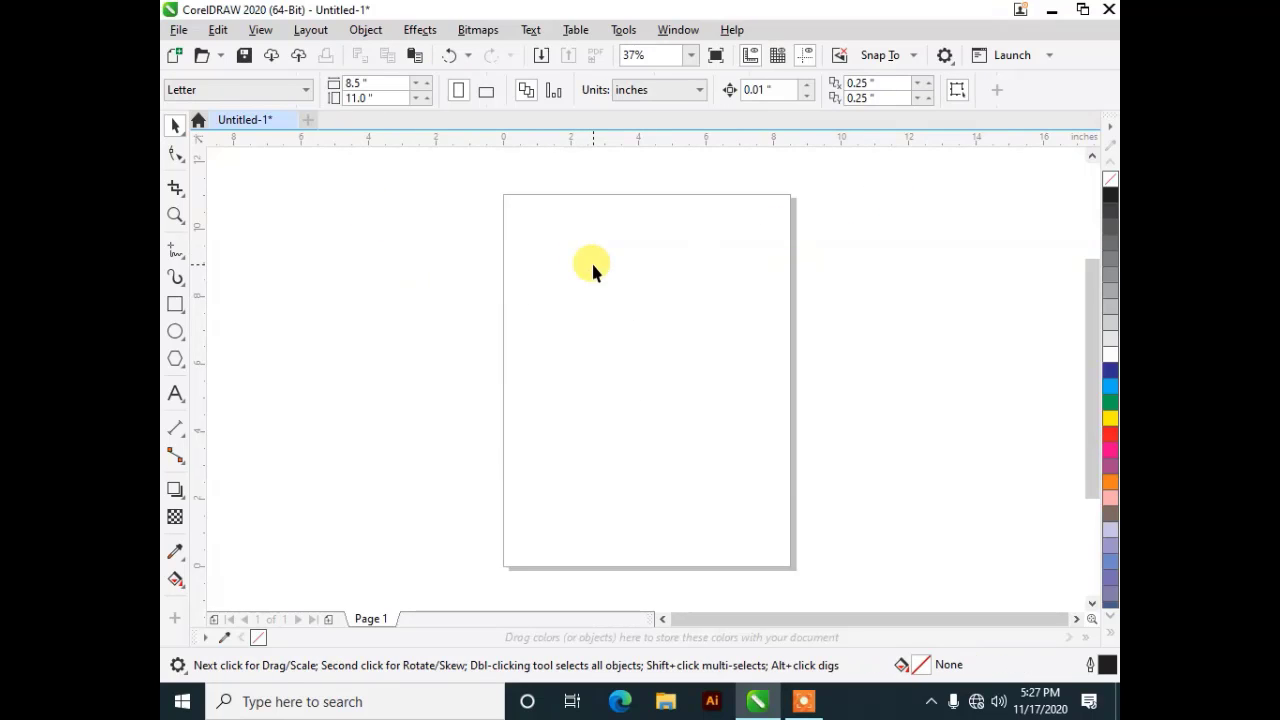
- Set the horizontal and vertical ruler units to millimeters in the document's ruler setup
click(372, 99)
click(388, 141)
right_click(388, 141)
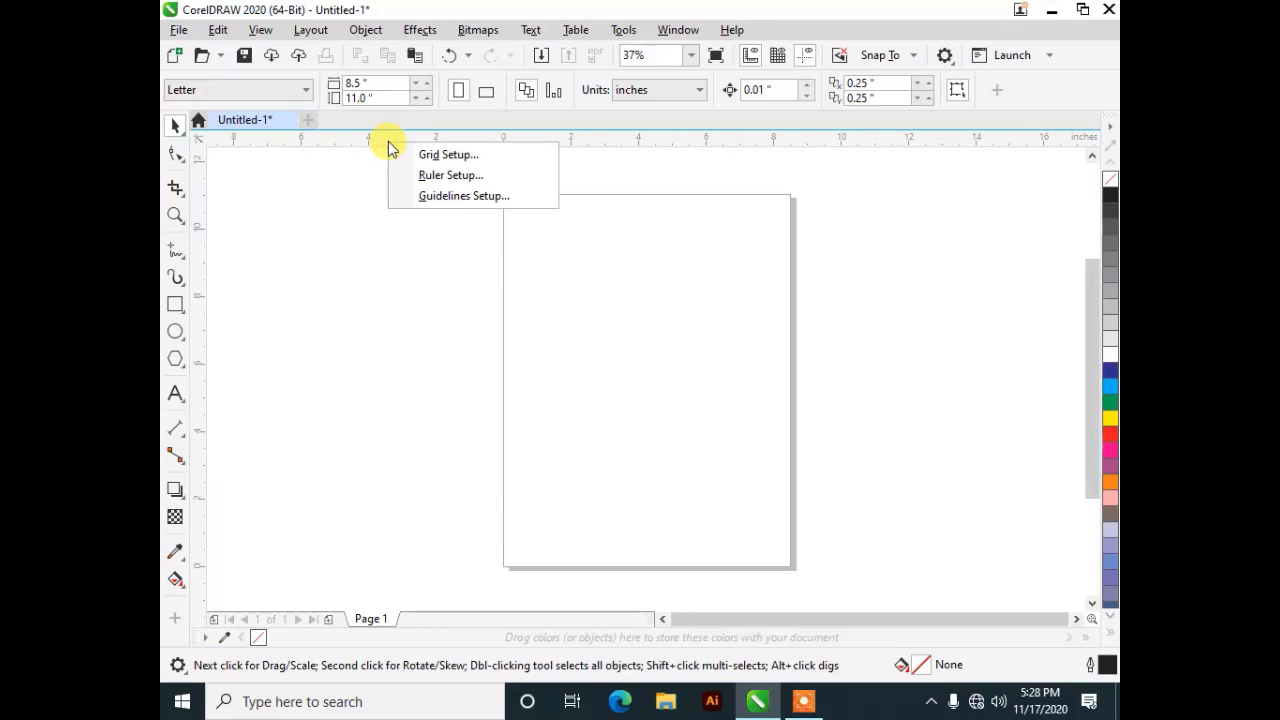
click(436, 173)
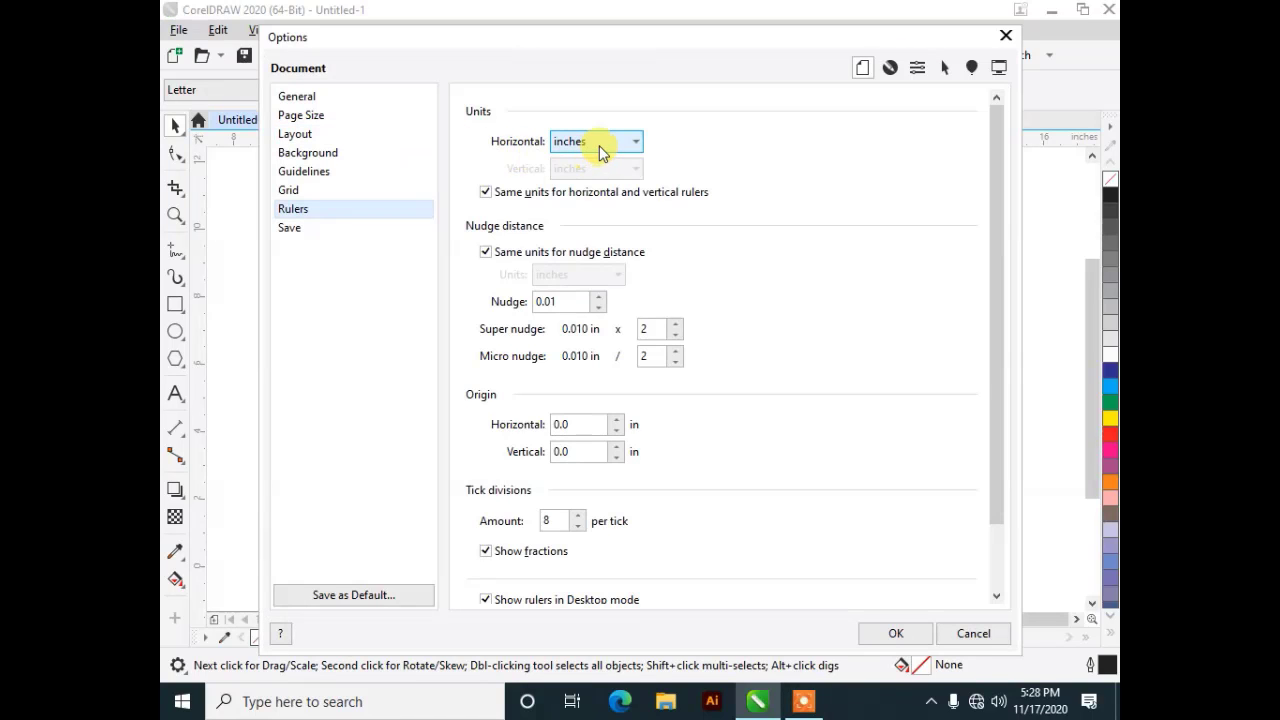
click(600, 150)
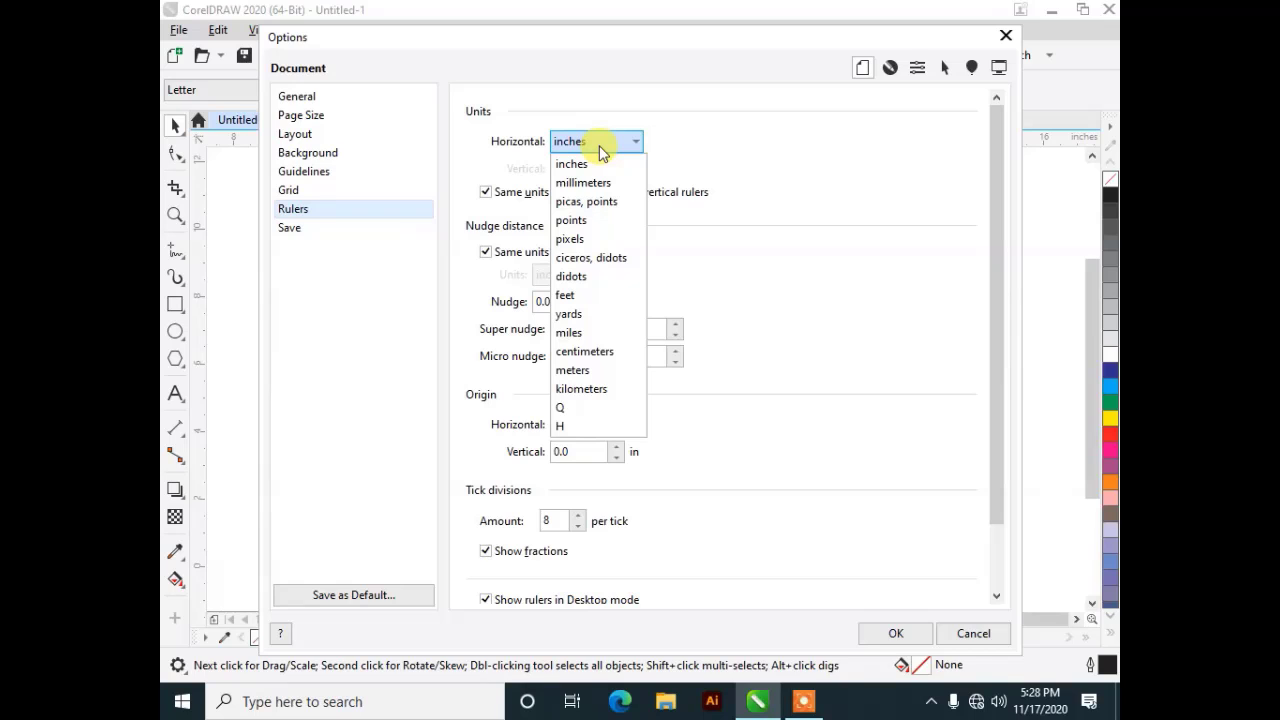
click(588, 183)
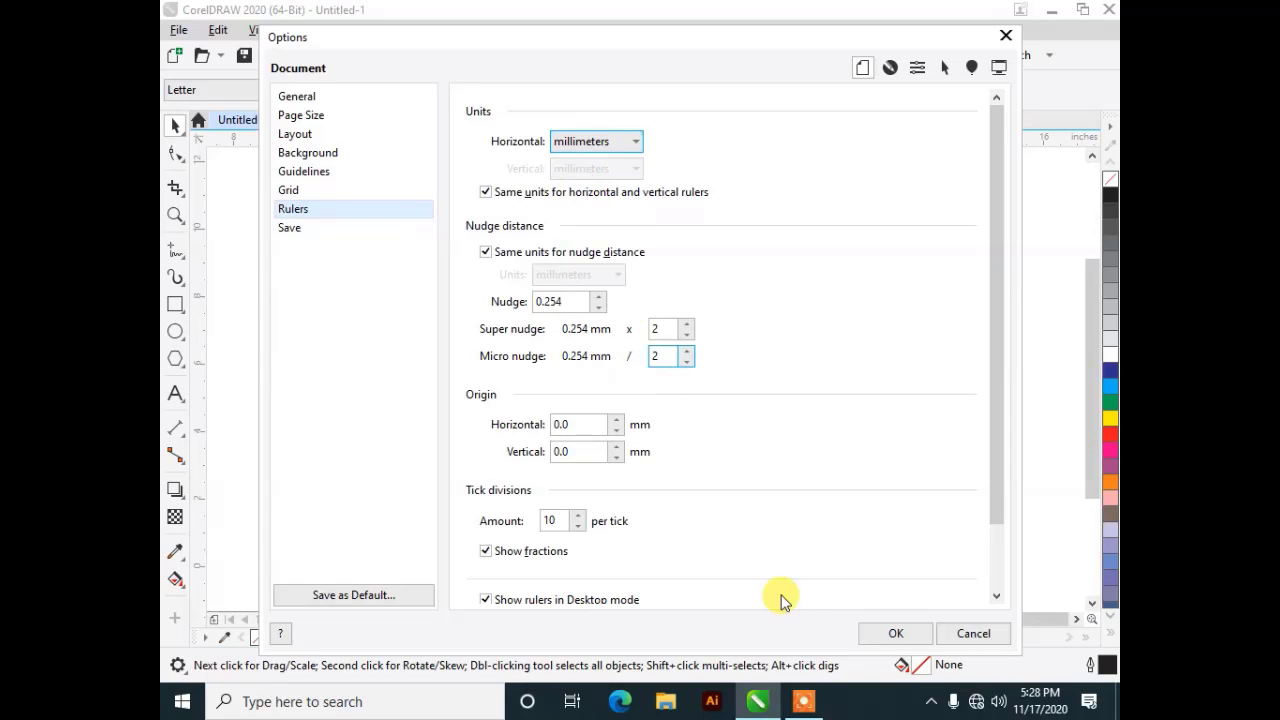
click(896, 633)
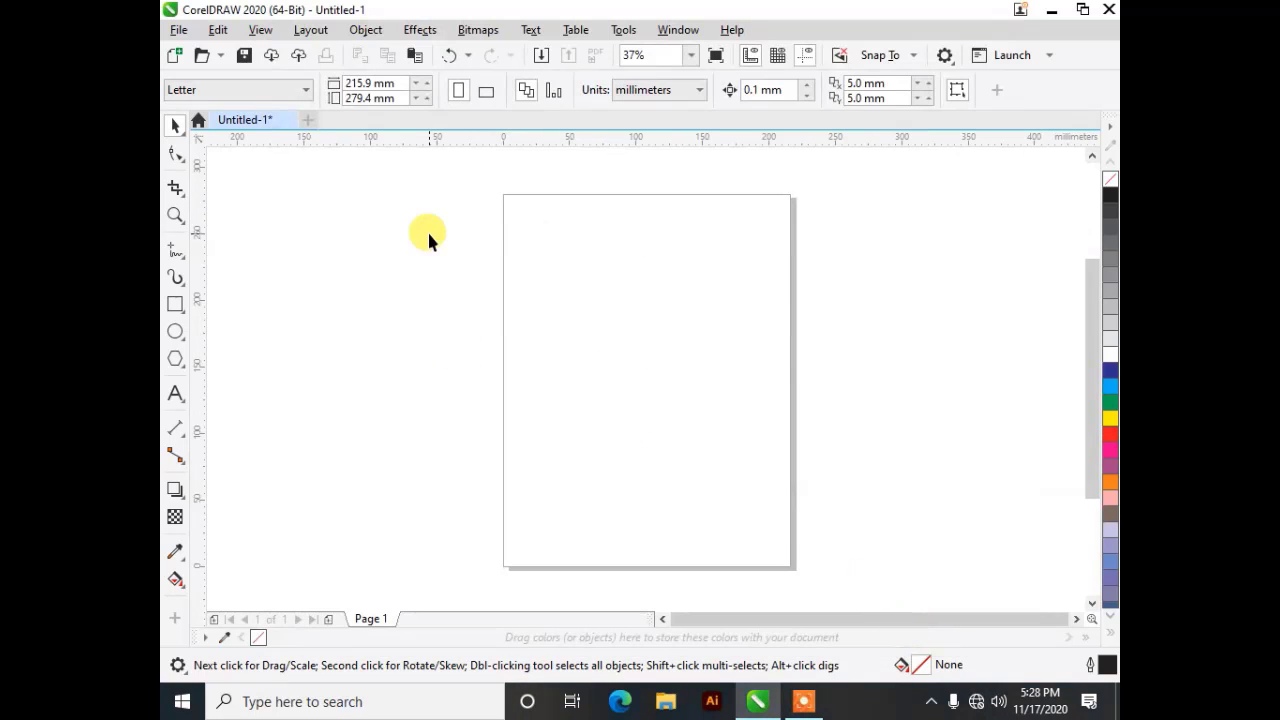
- Set the document's ruler units to inches in the ruler setup
click(370, 84)
click(376, 99)
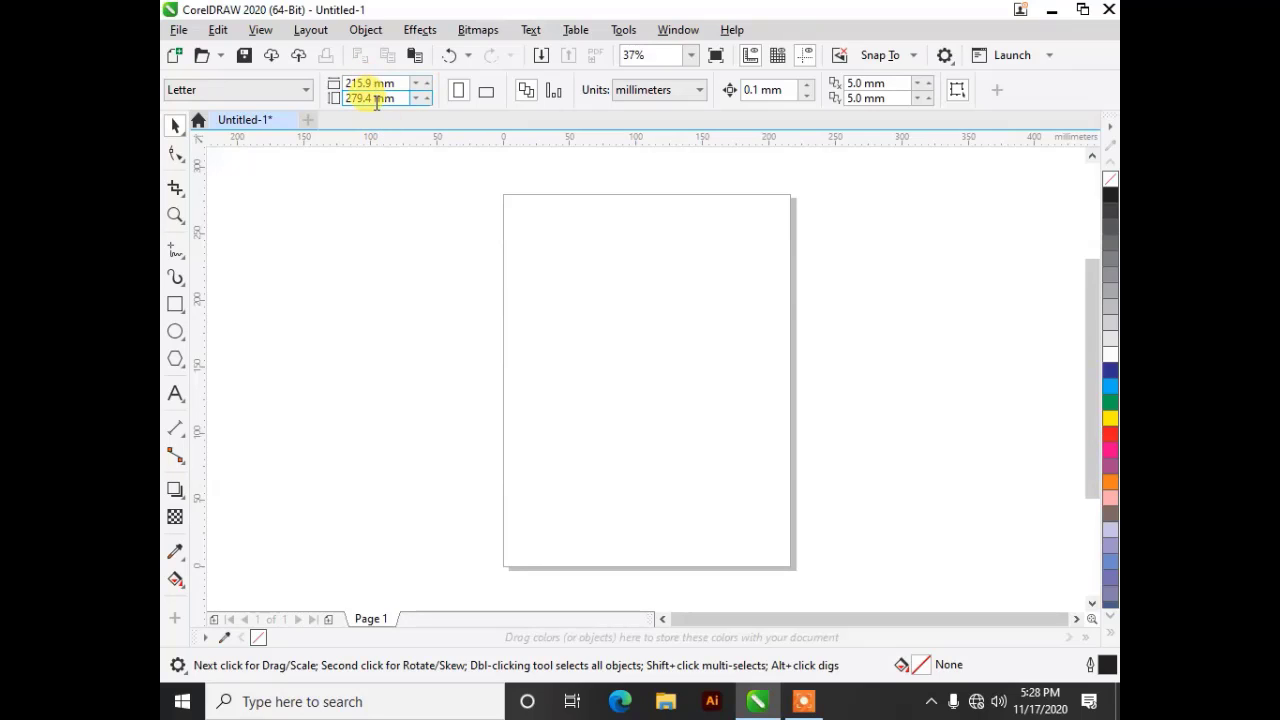
click(420, 150)
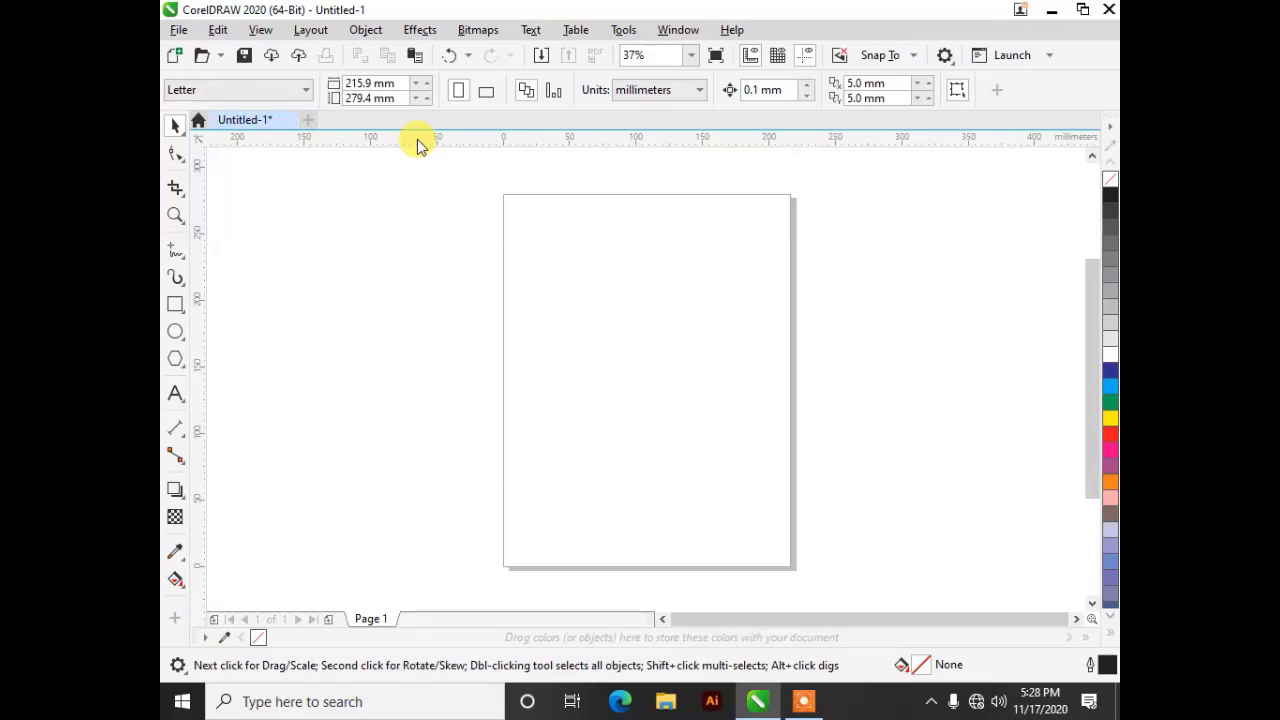
right_click(417, 140)
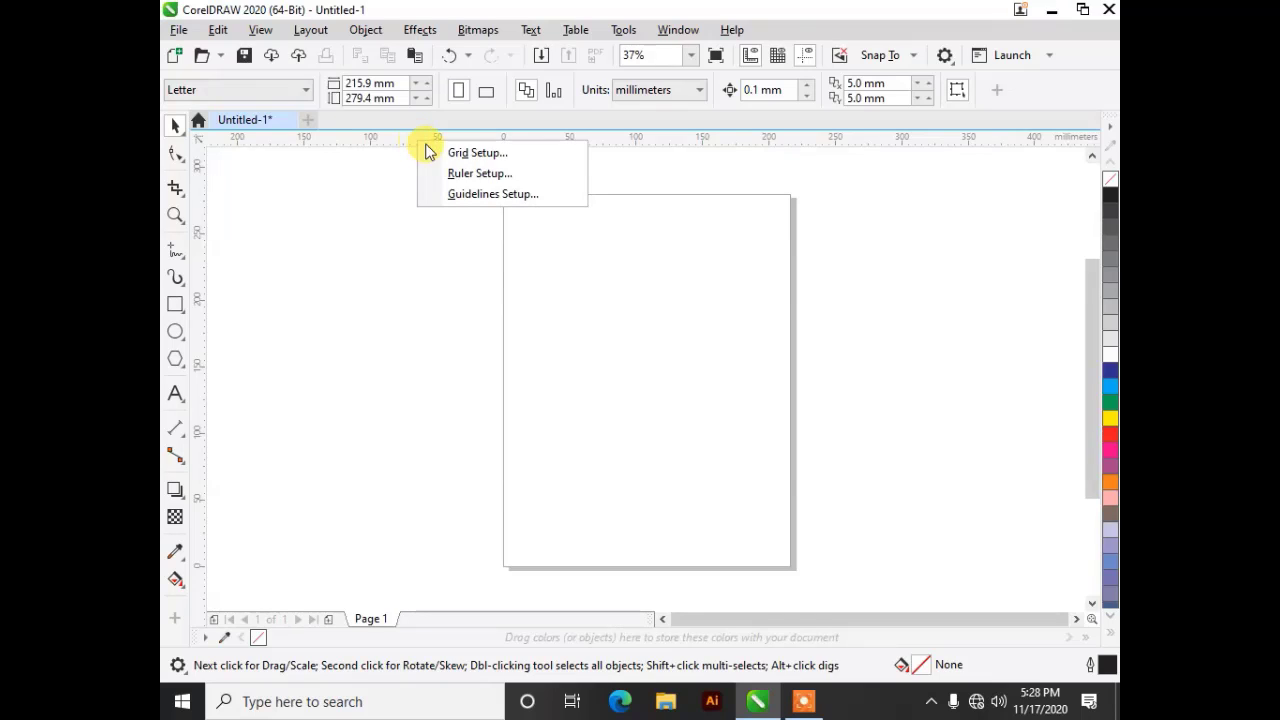
click(479, 174)
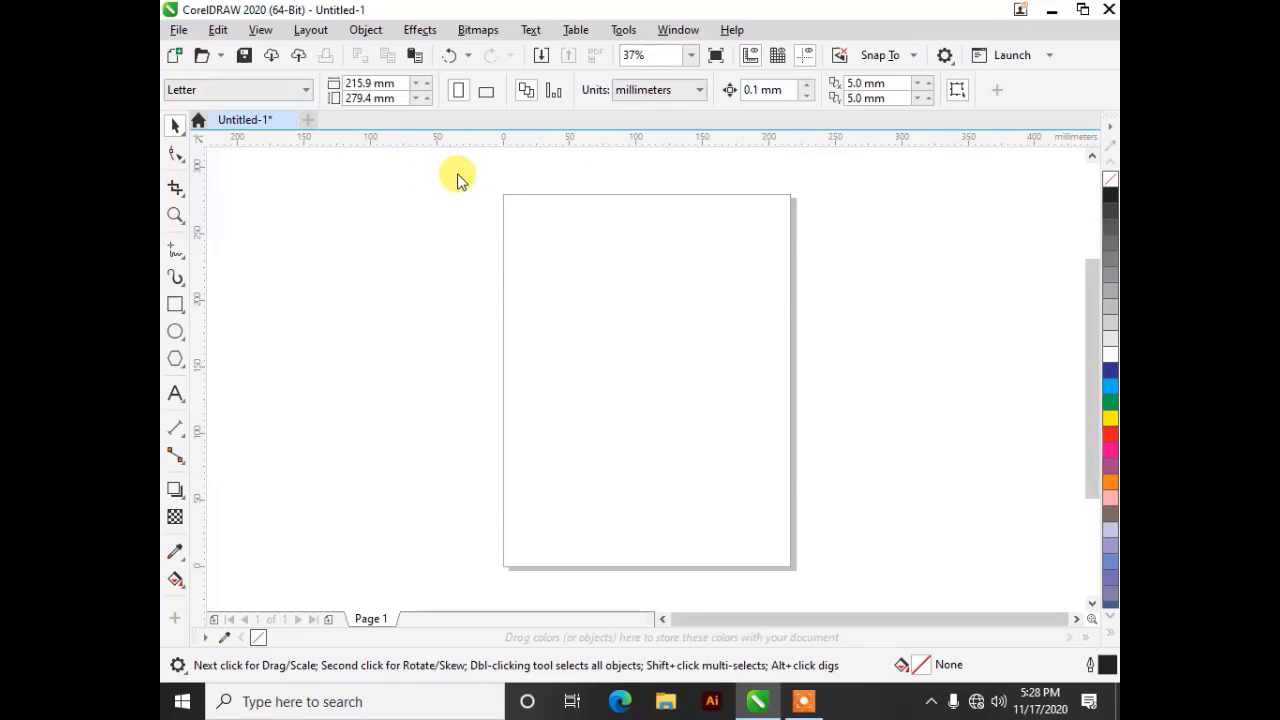
click(614, 145)
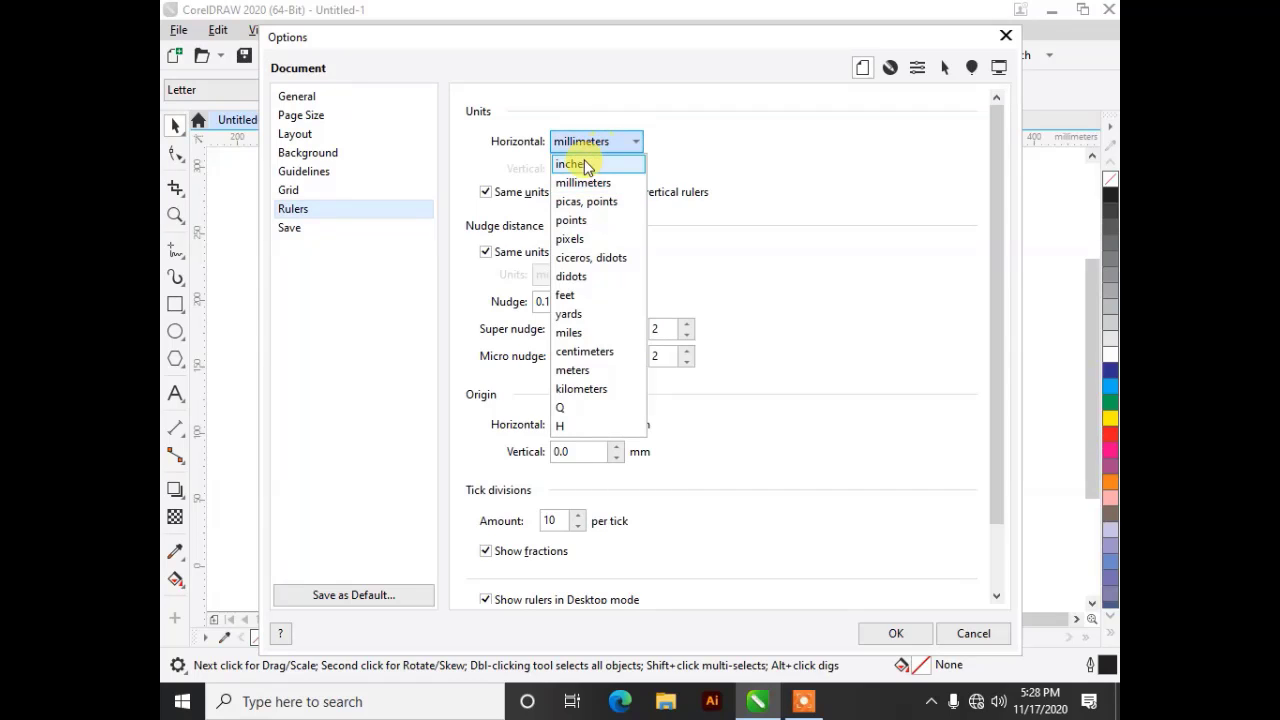
click(585, 165)
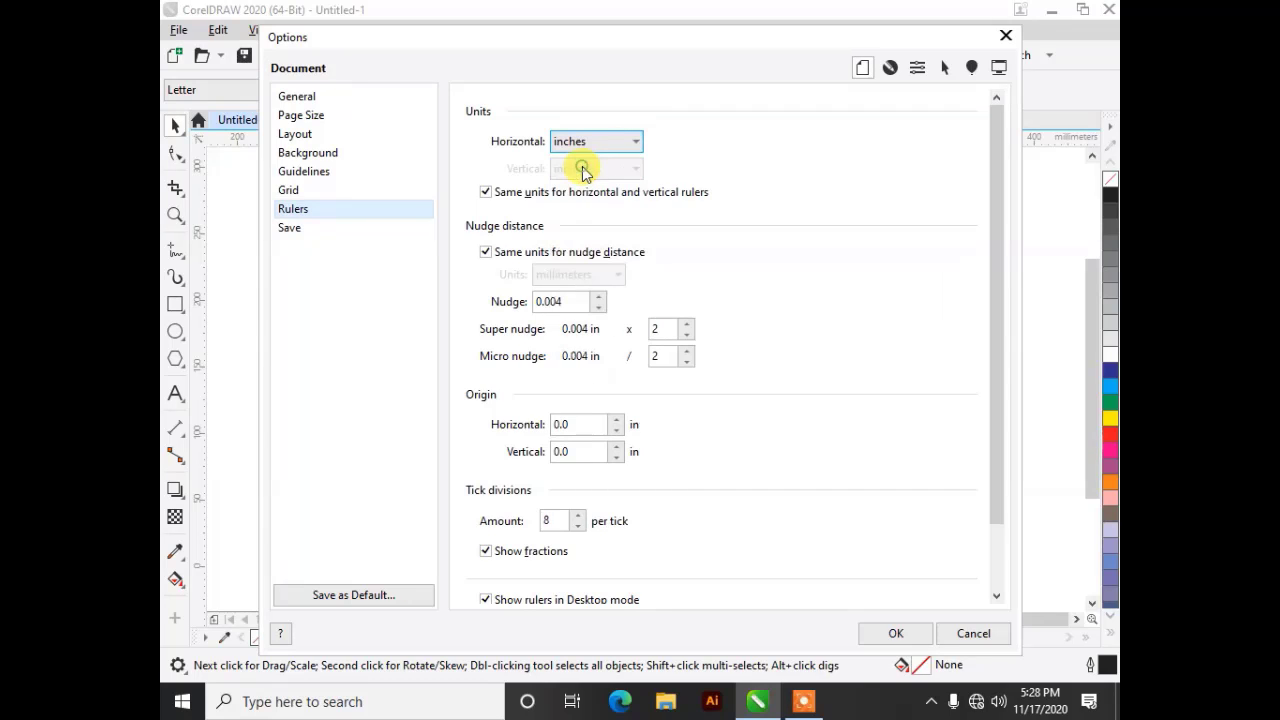
click(895, 633)
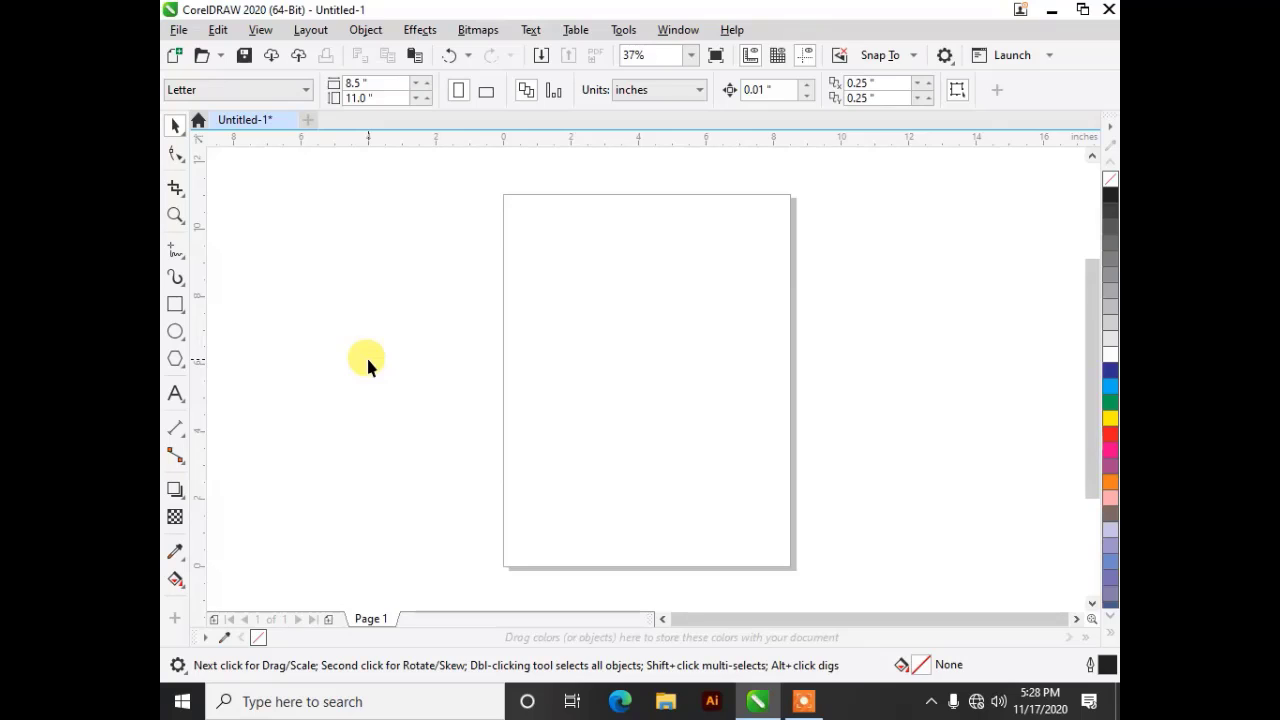
click(375, 83)
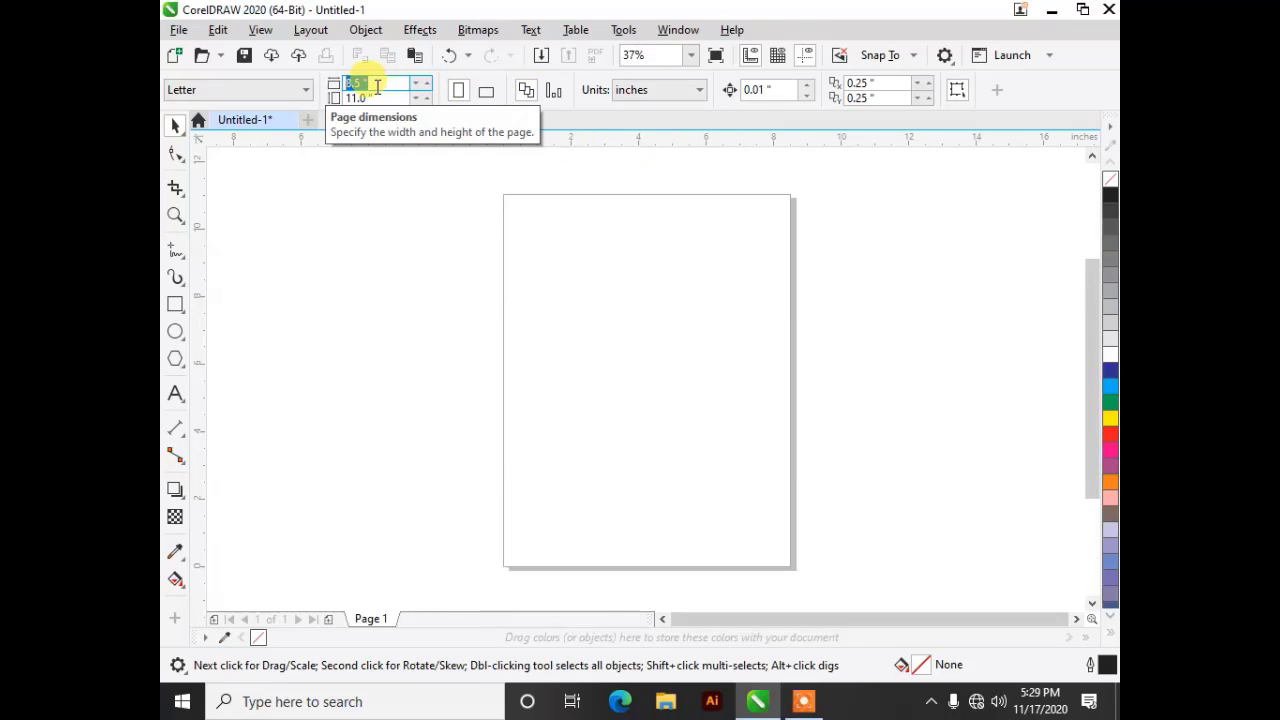
click(700, 92)
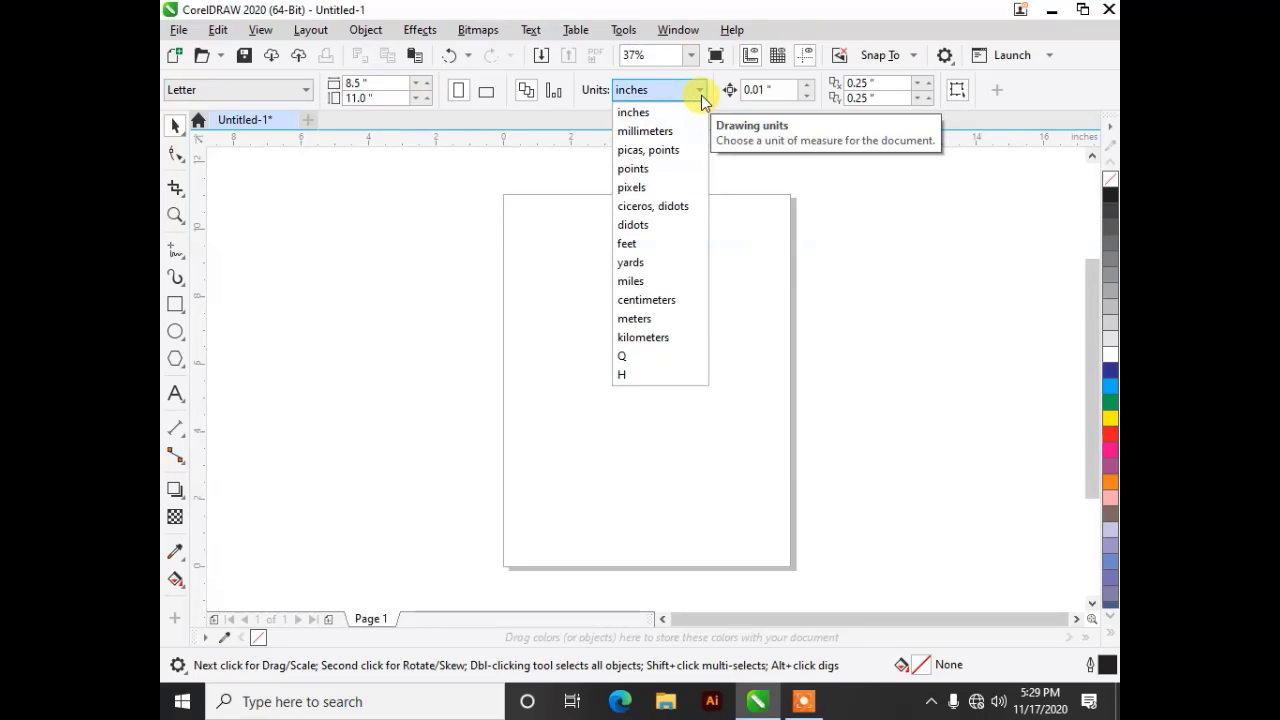
click(637, 91)
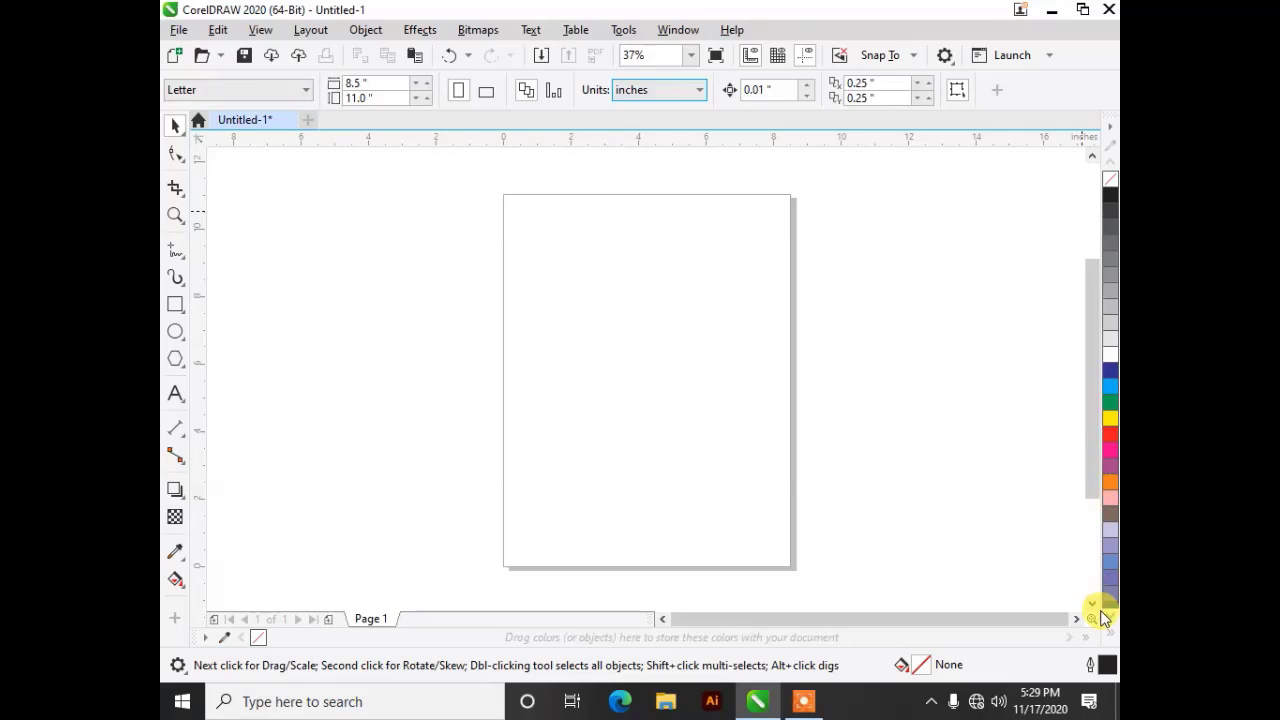
- Add two new pages after Page 1
click(369, 621)
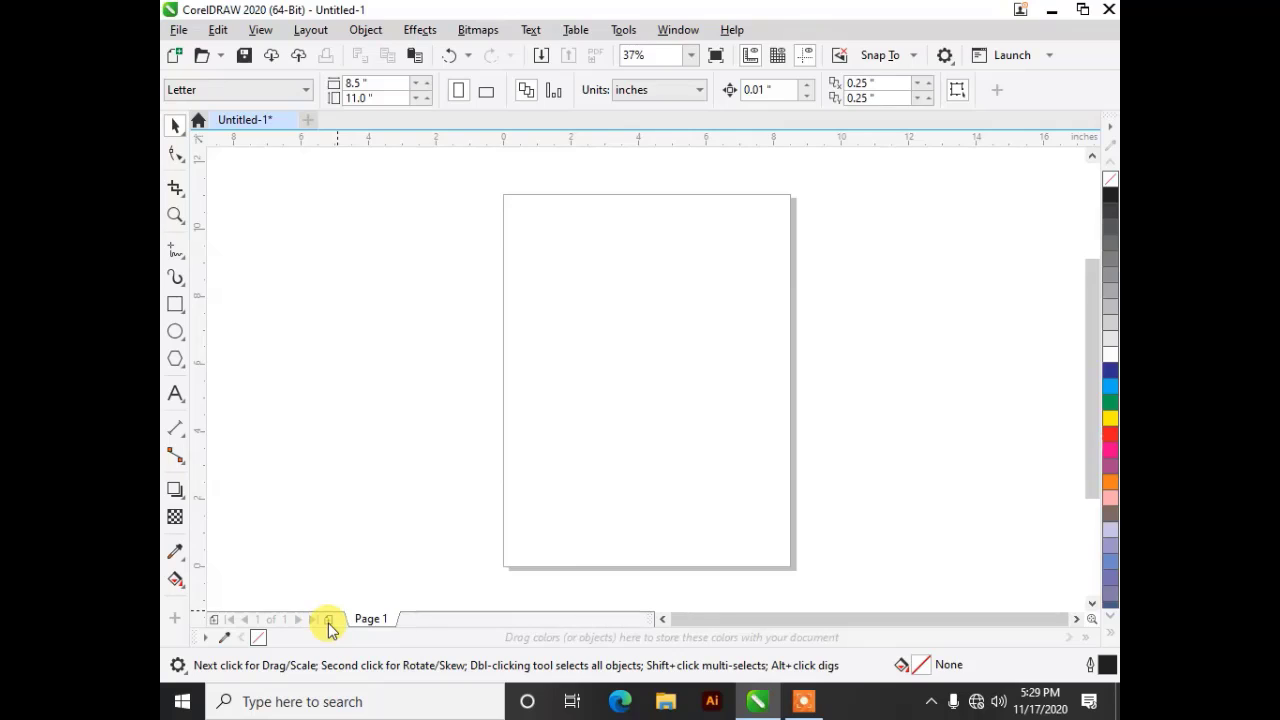
click(330, 621)
click(330, 627)
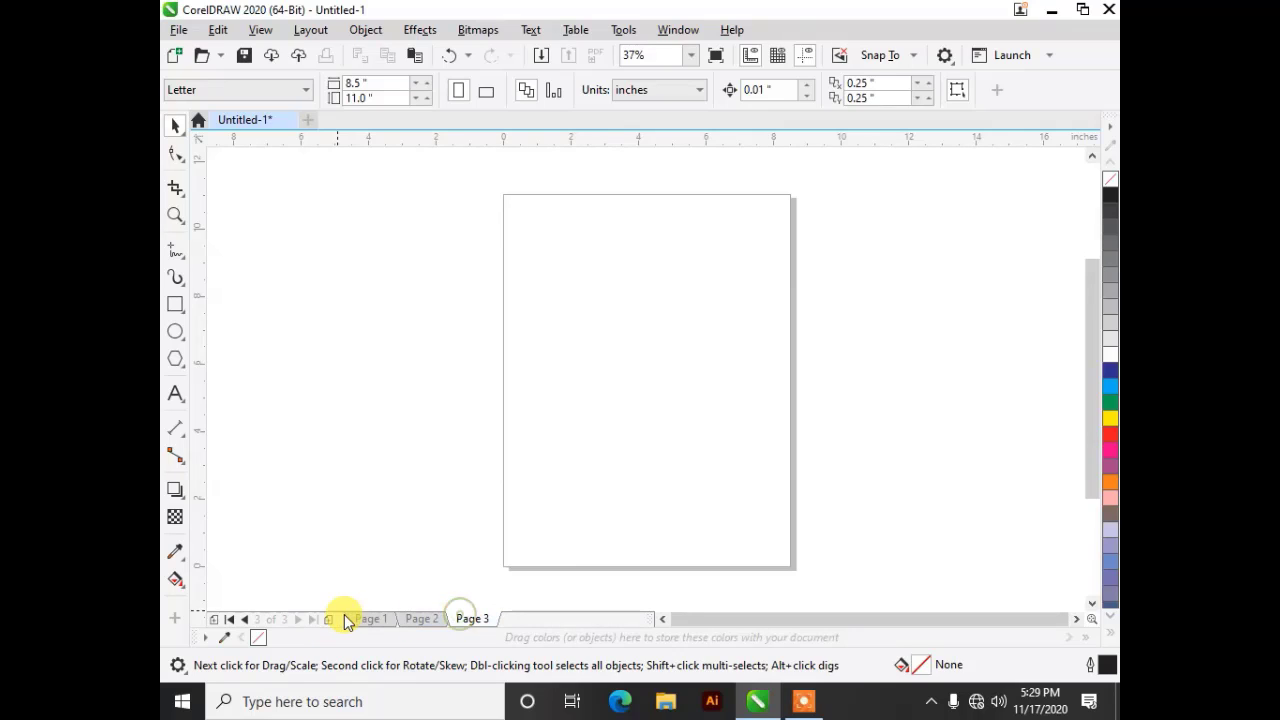
- Browse the three pages one by one, jump to the first and last page, and return to Page 1
click(366, 619)
click(296, 621)
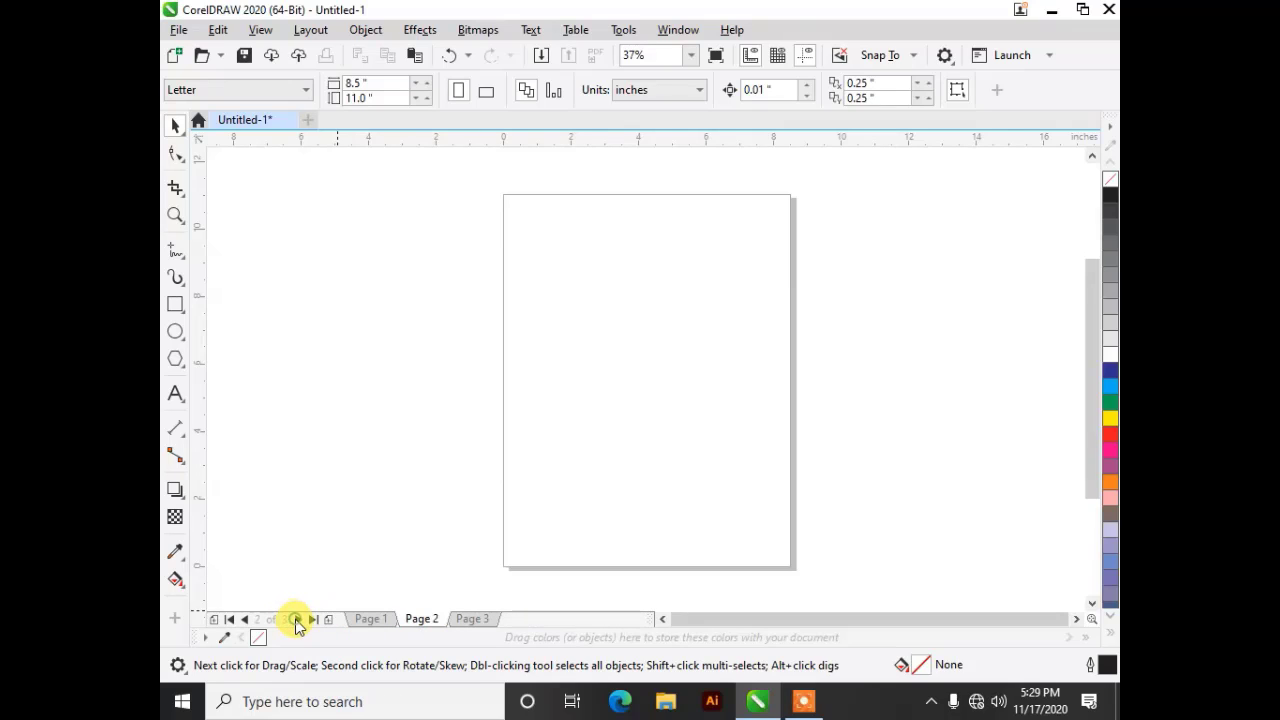
click(300, 620)
click(245, 620)
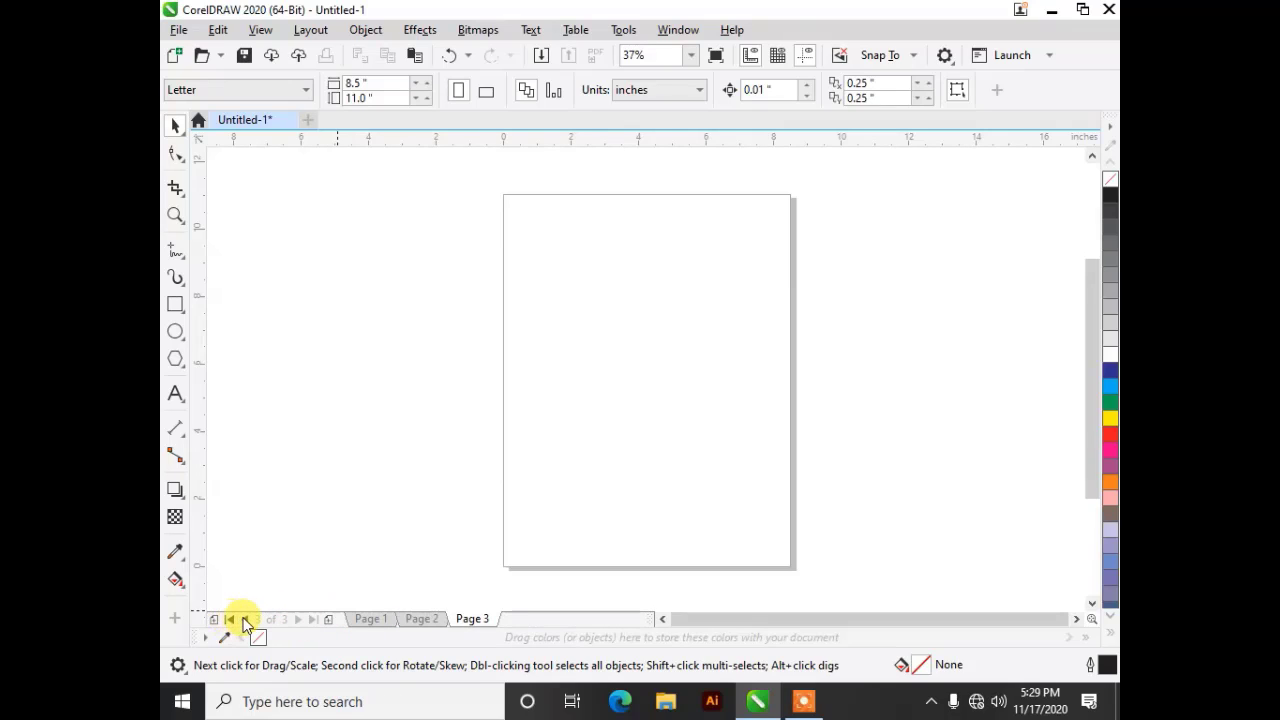
click(229, 619)
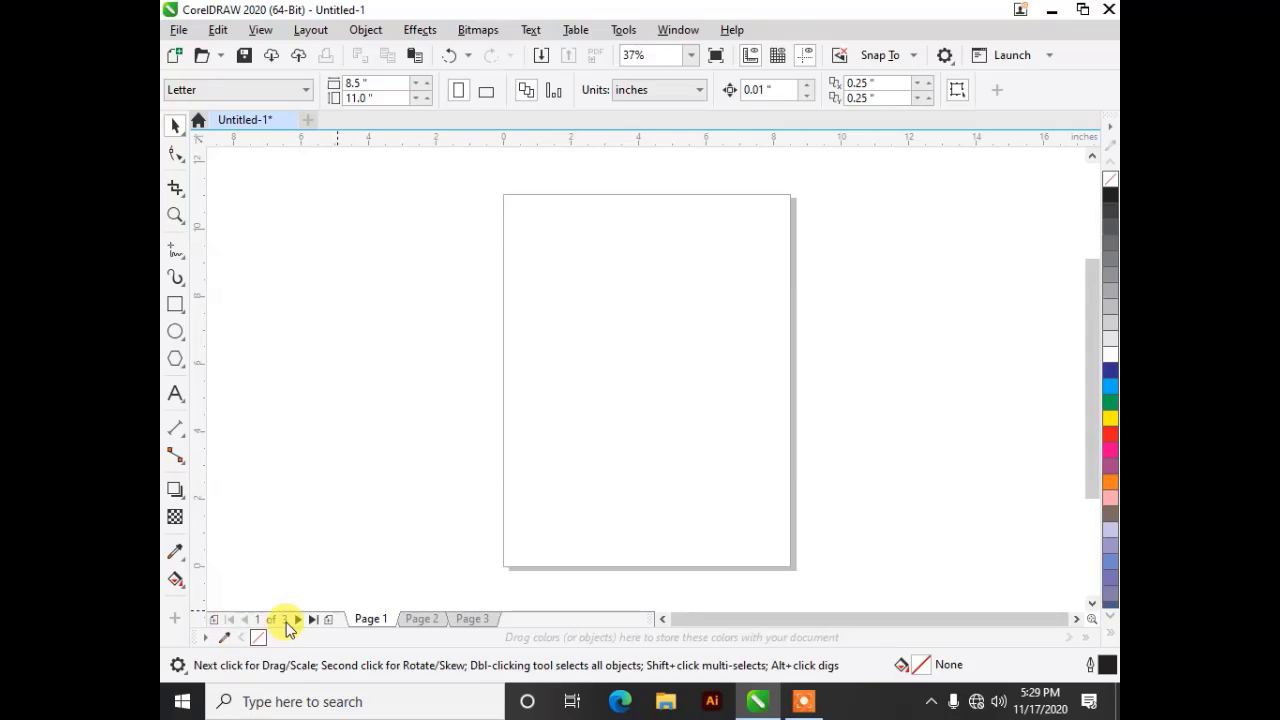
click(313, 620)
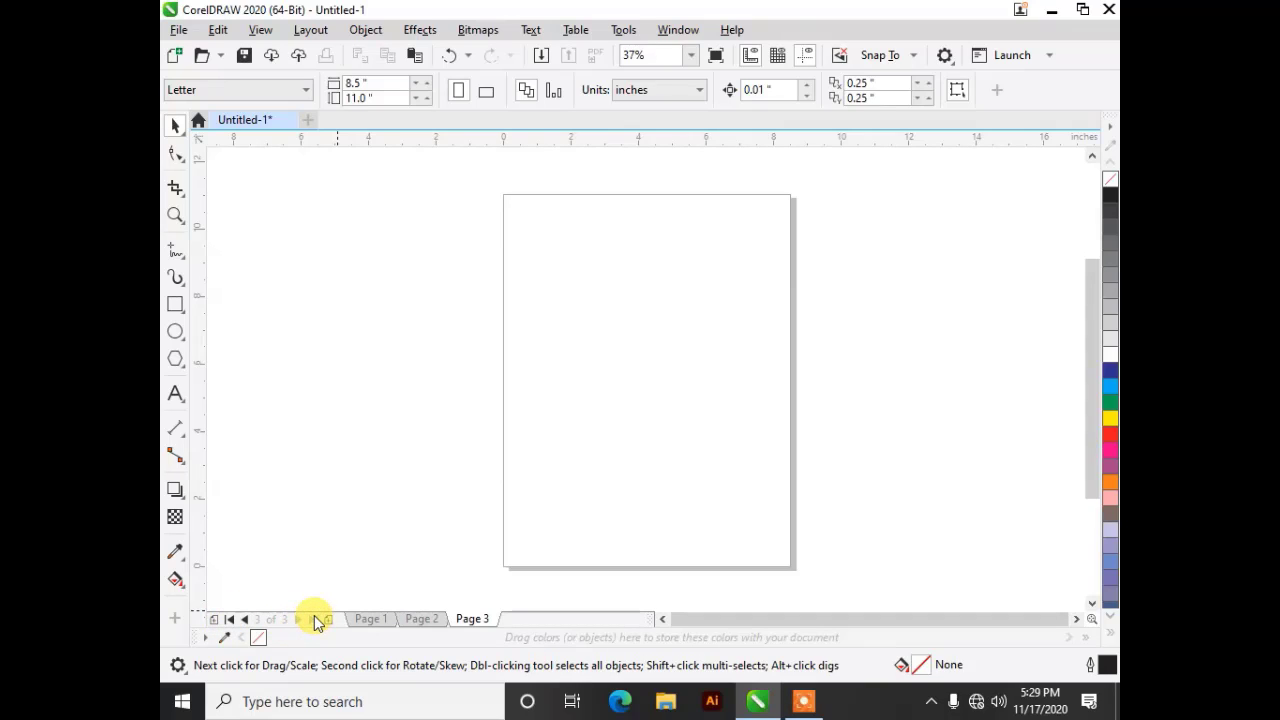
click(376, 620)
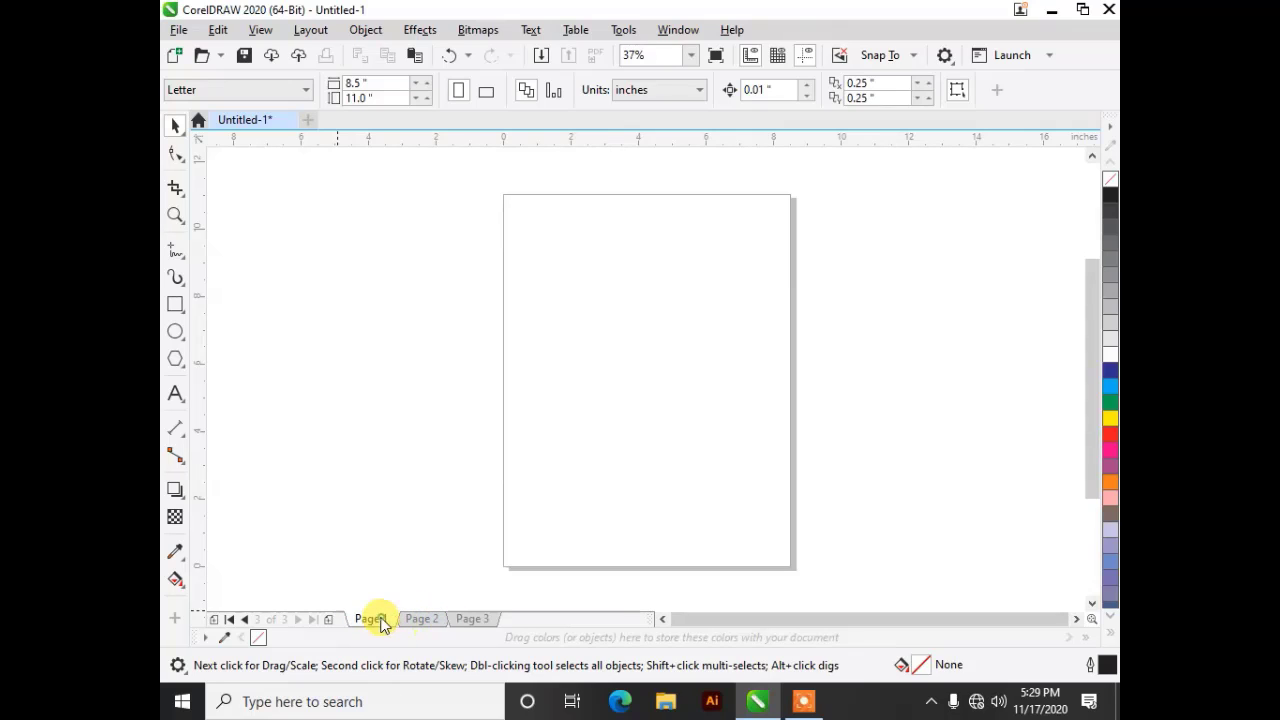
click(412, 619)
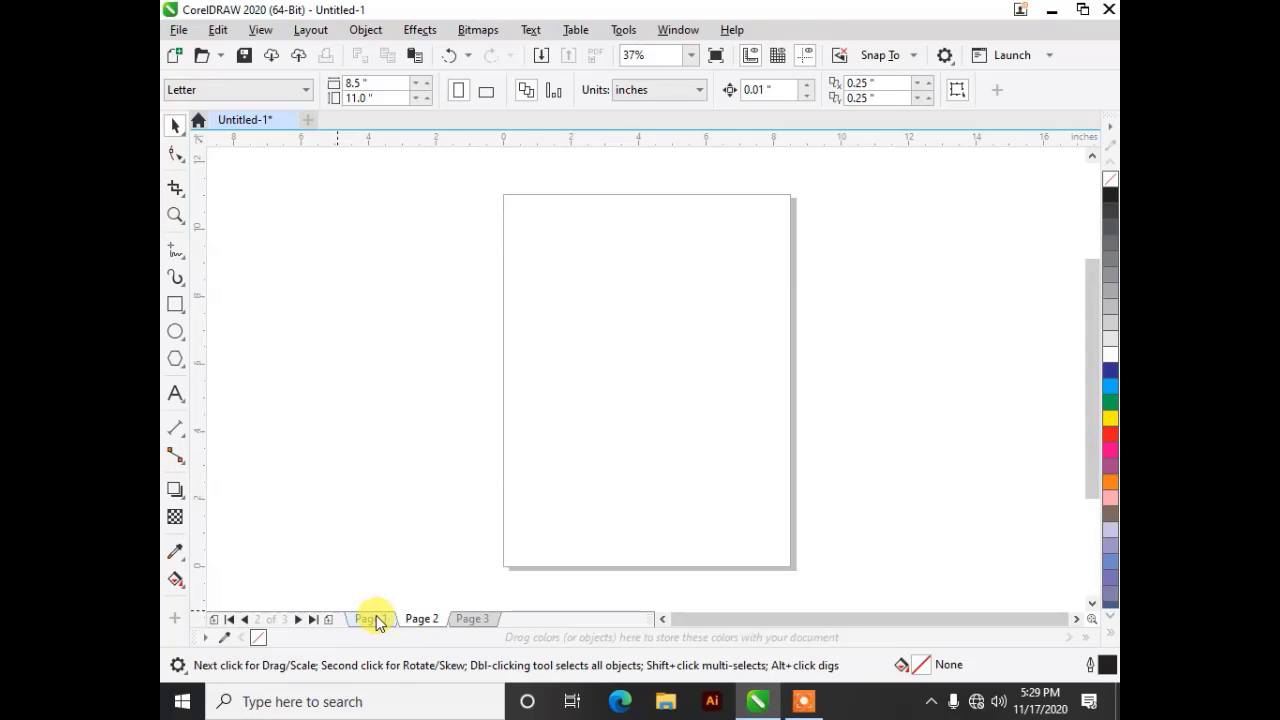
click(376, 620)
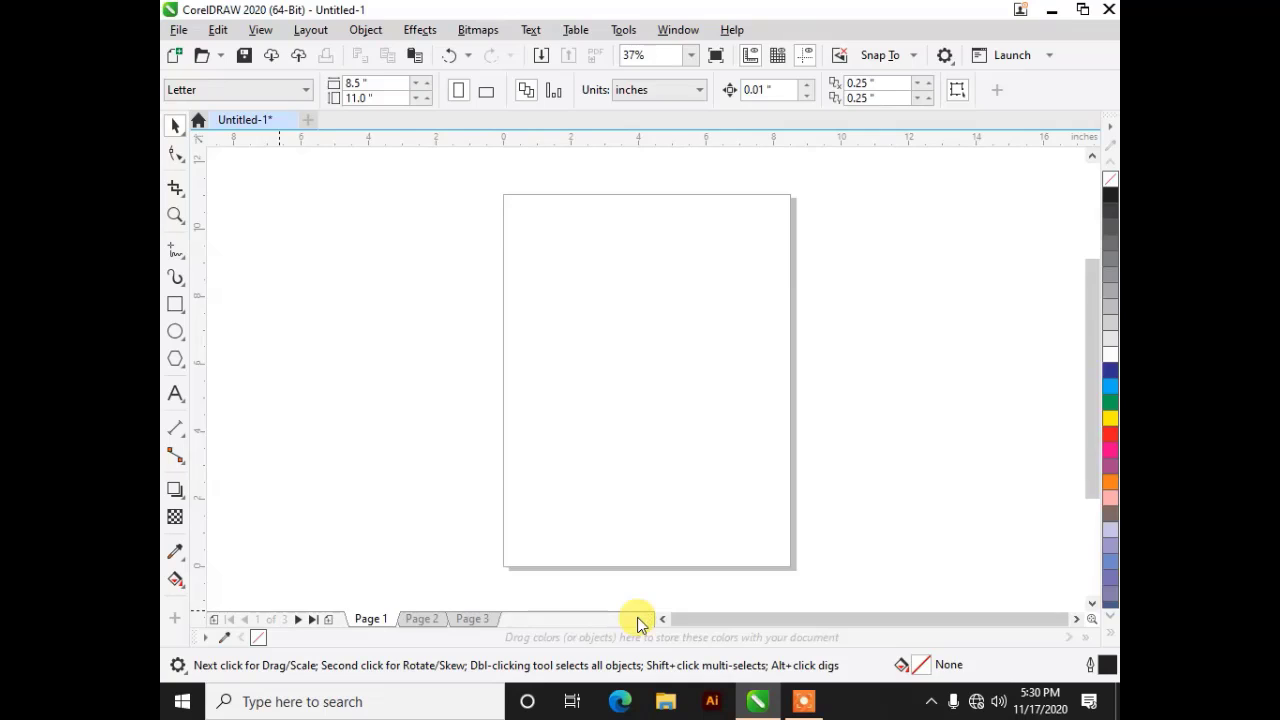
click(228, 638)
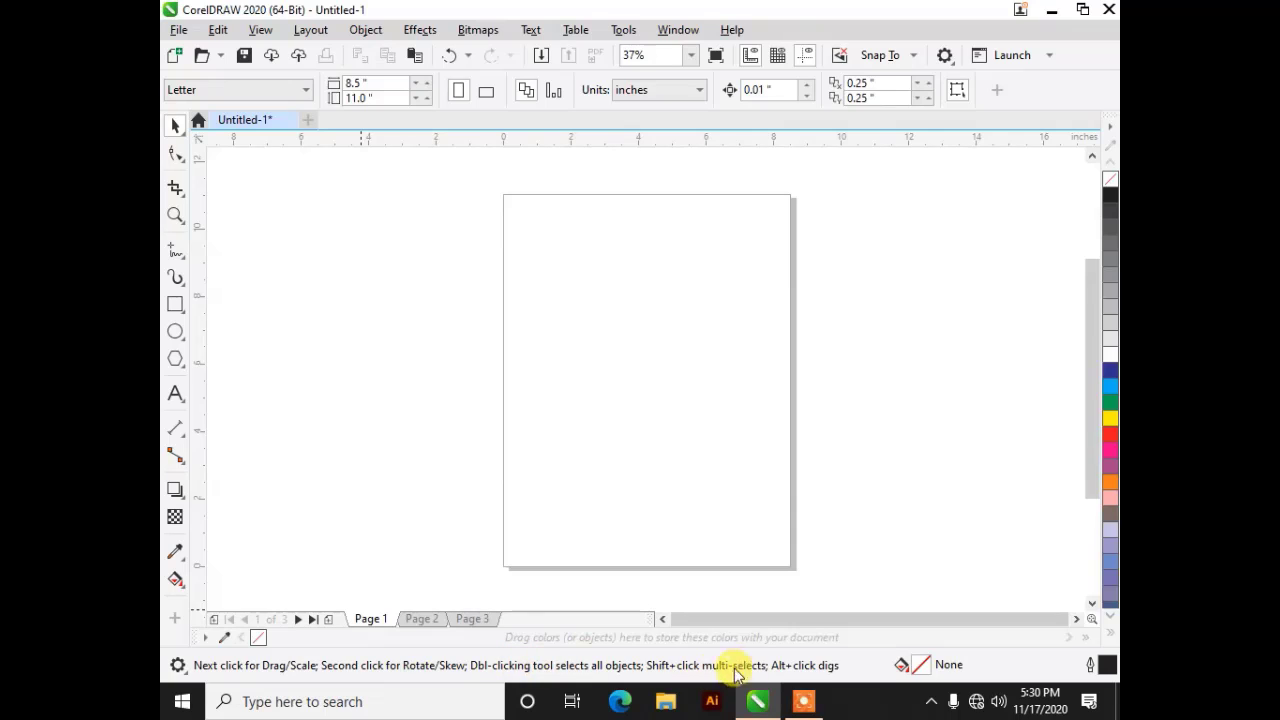
- Draw a rectangle about 6.61 by 4.89 inches across the upper middle of Page 1
click(175, 304)
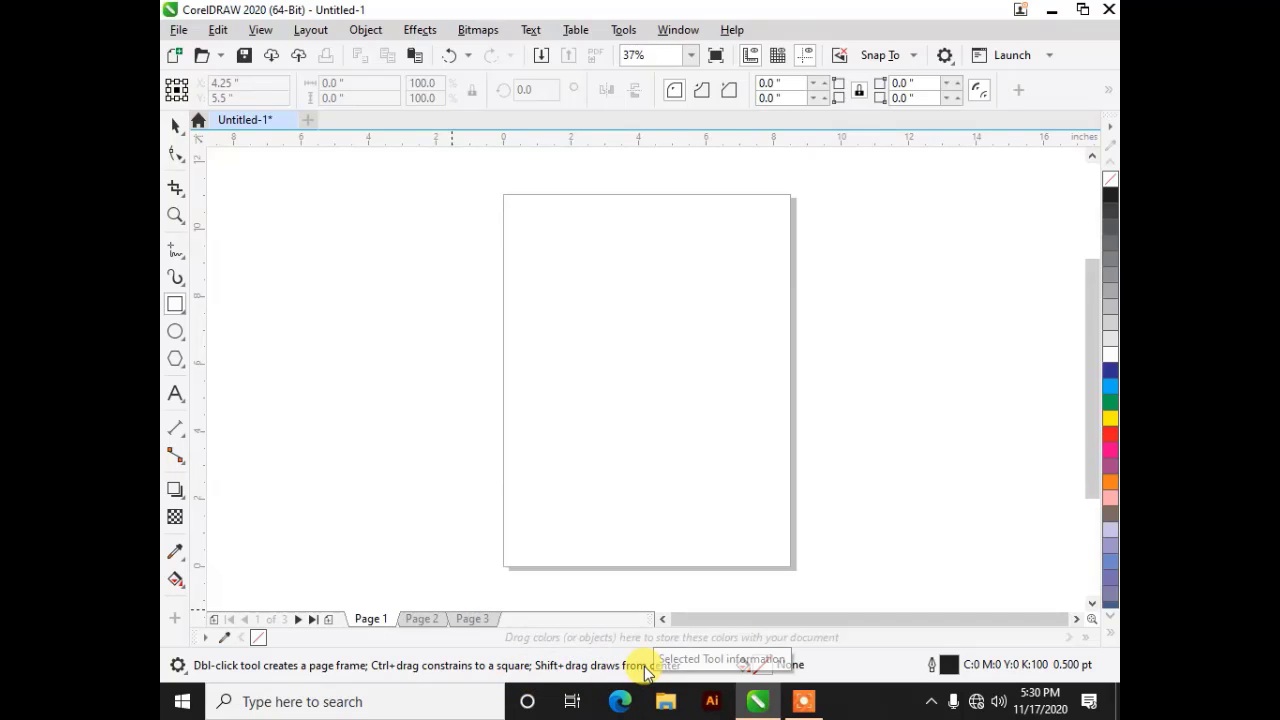
drag(520, 246, 520, 246)
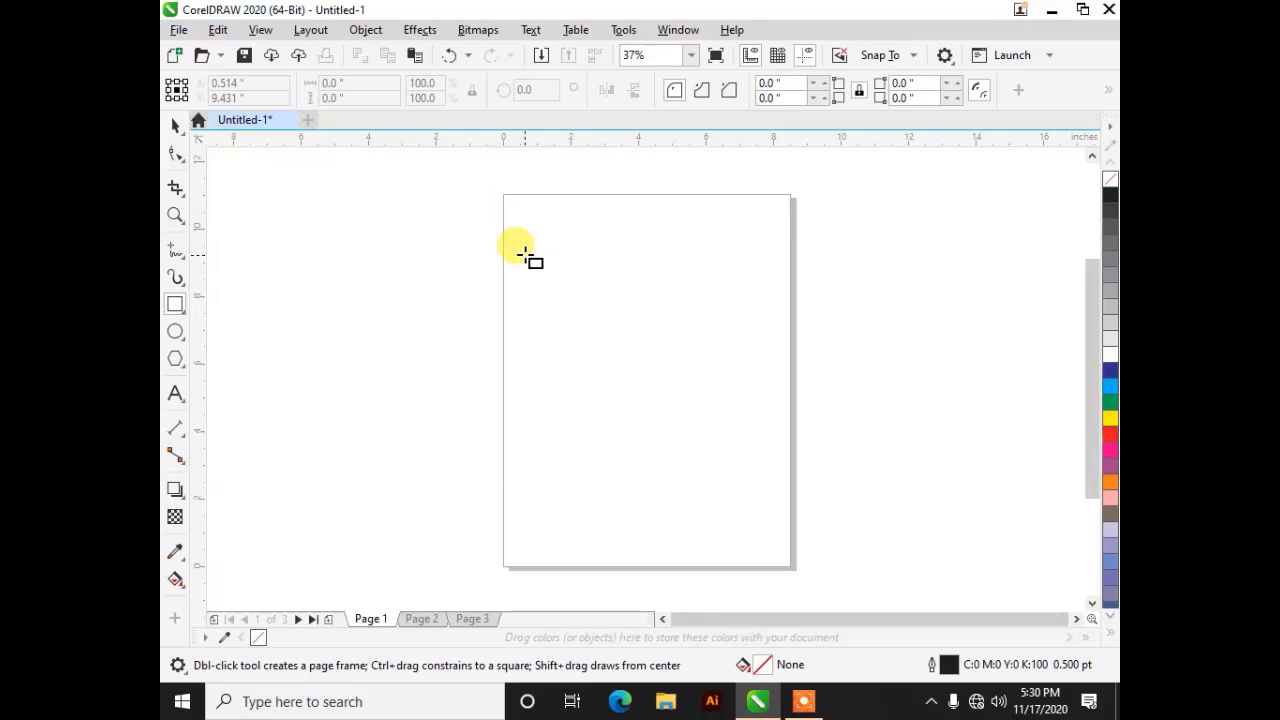
mouse_move(525, 254)
mouse_down()
mouse_move(697, 420)
mouse_move(748, 419)
mouse_up()
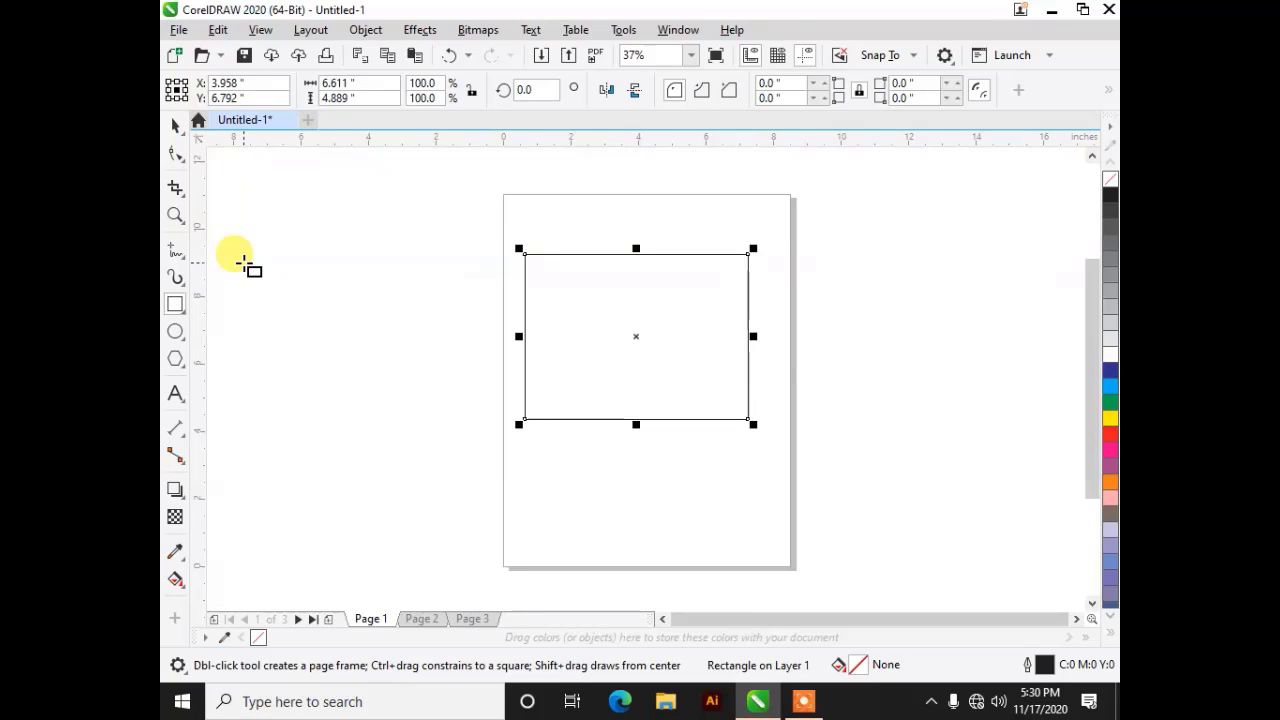
- Draw a second rectangle about 6.67 by 5.44 inches left of the page, move it next to the page's left edge, and deselect it
drag(255, 256, 365, 346)
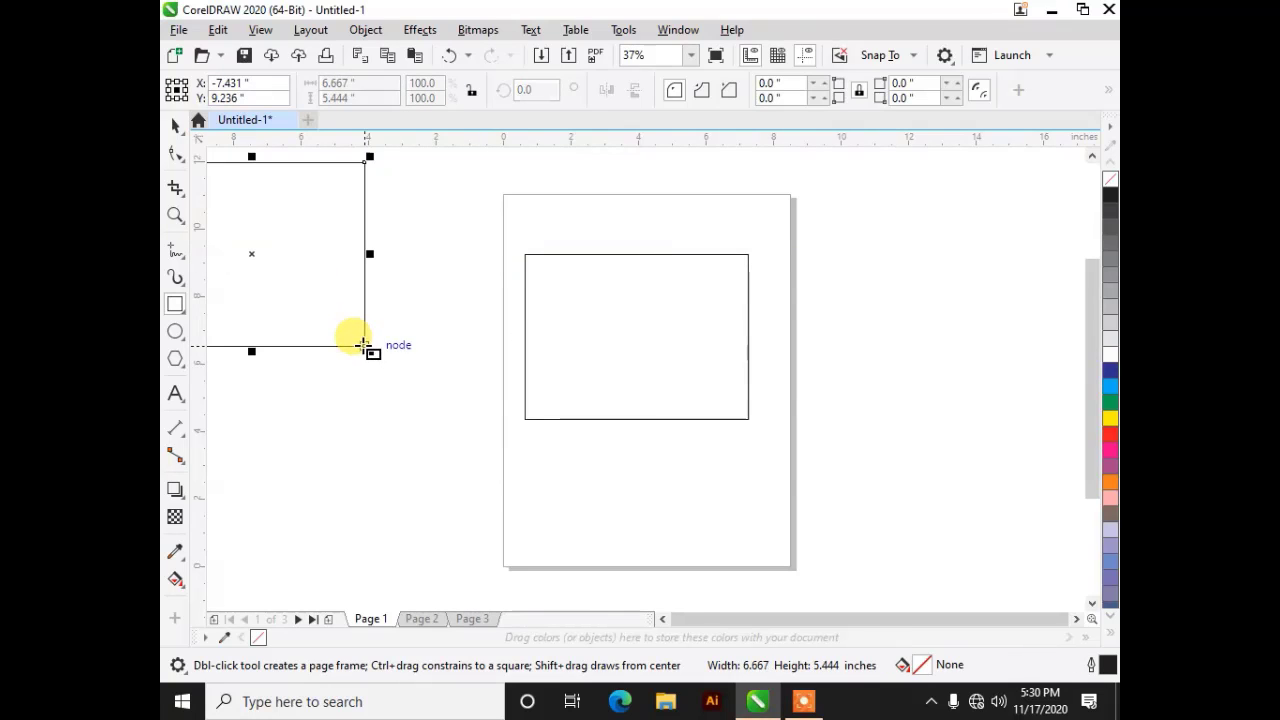
click(175, 125)
drag(278, 205, 410, 339)
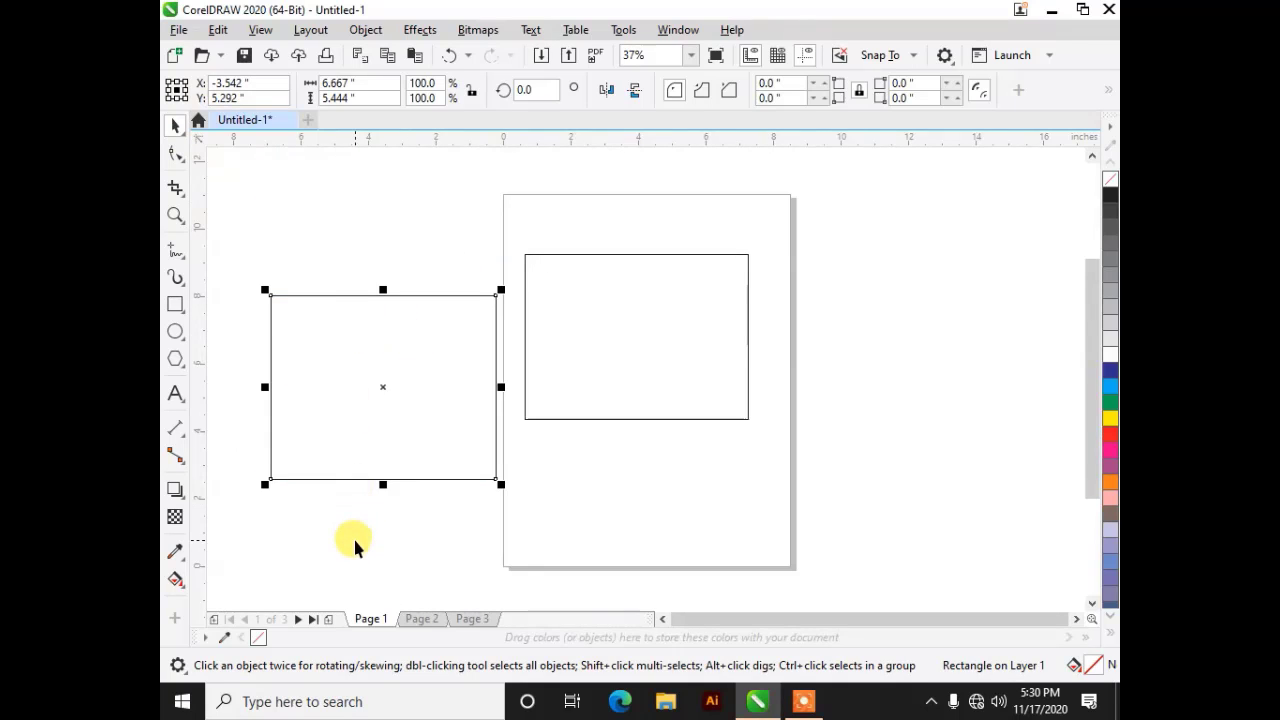
click(353, 545)
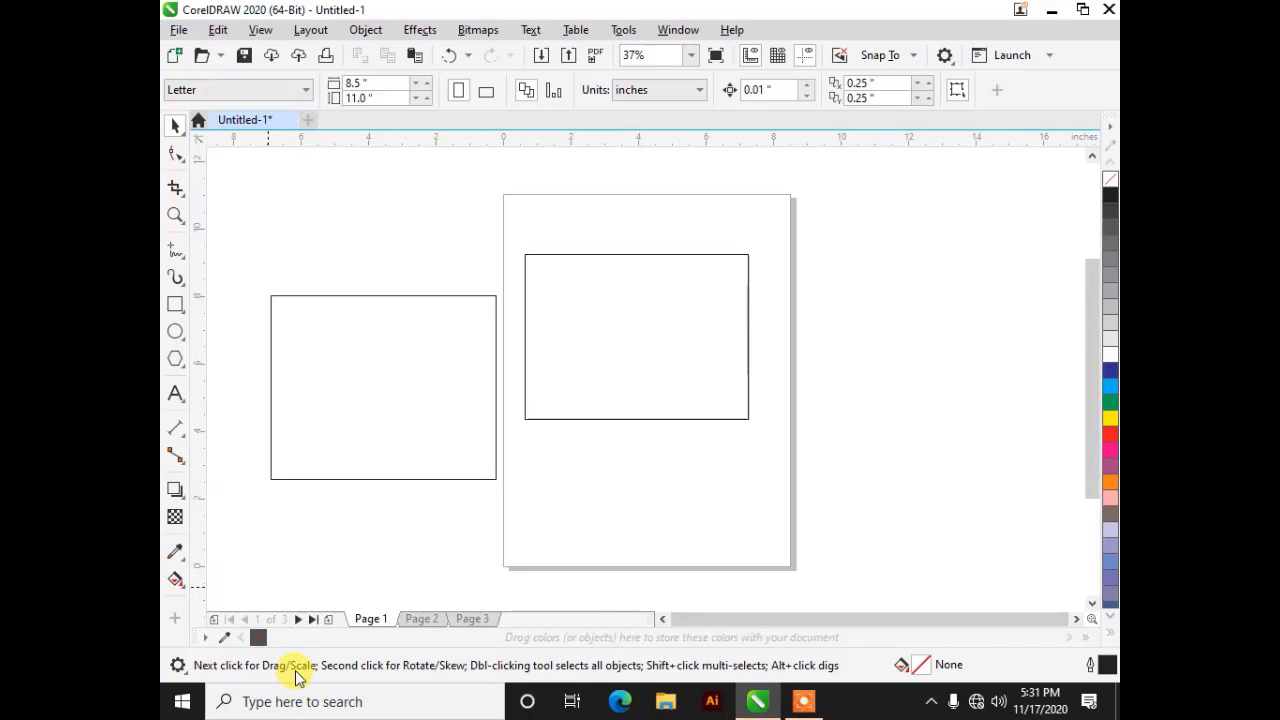
- Move the second rectangle over the page's left part and scale it proportionally to about 10.54 by 8.61 inches
click(320, 426)
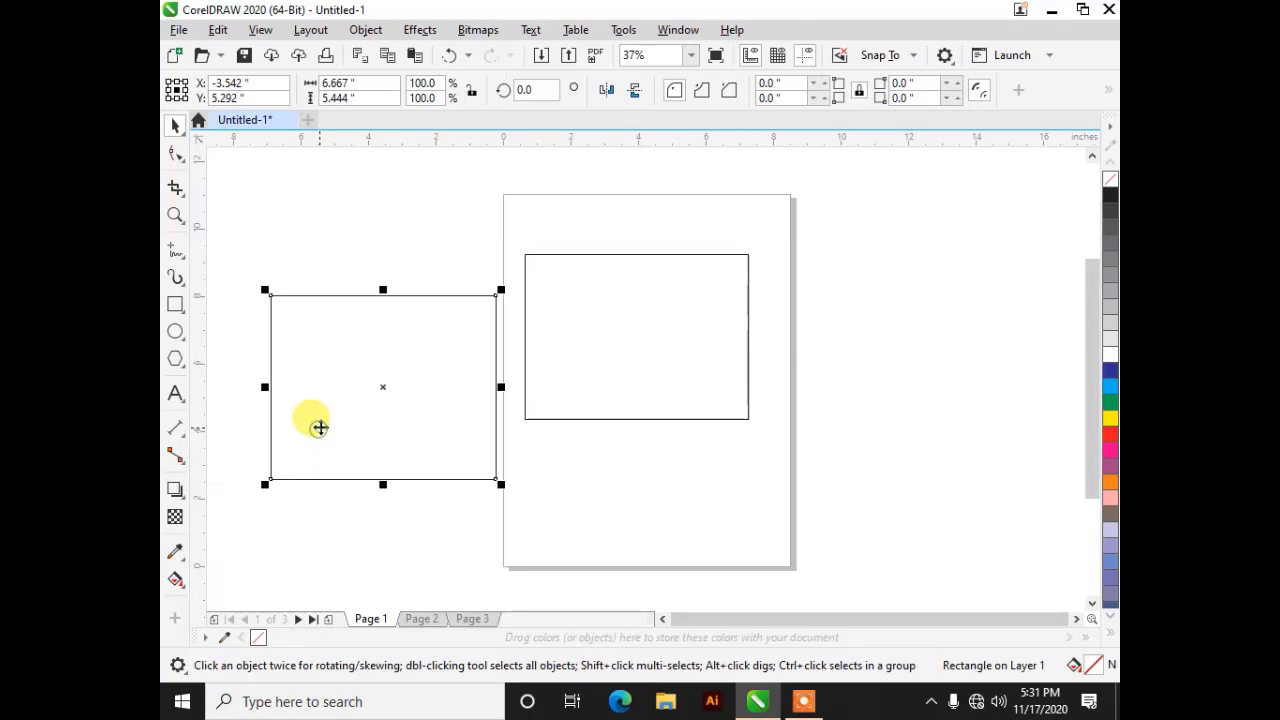
drag(382, 385, 1025, 280)
drag(928, 297, 372, 344)
drag(580, 421, 745, 530)
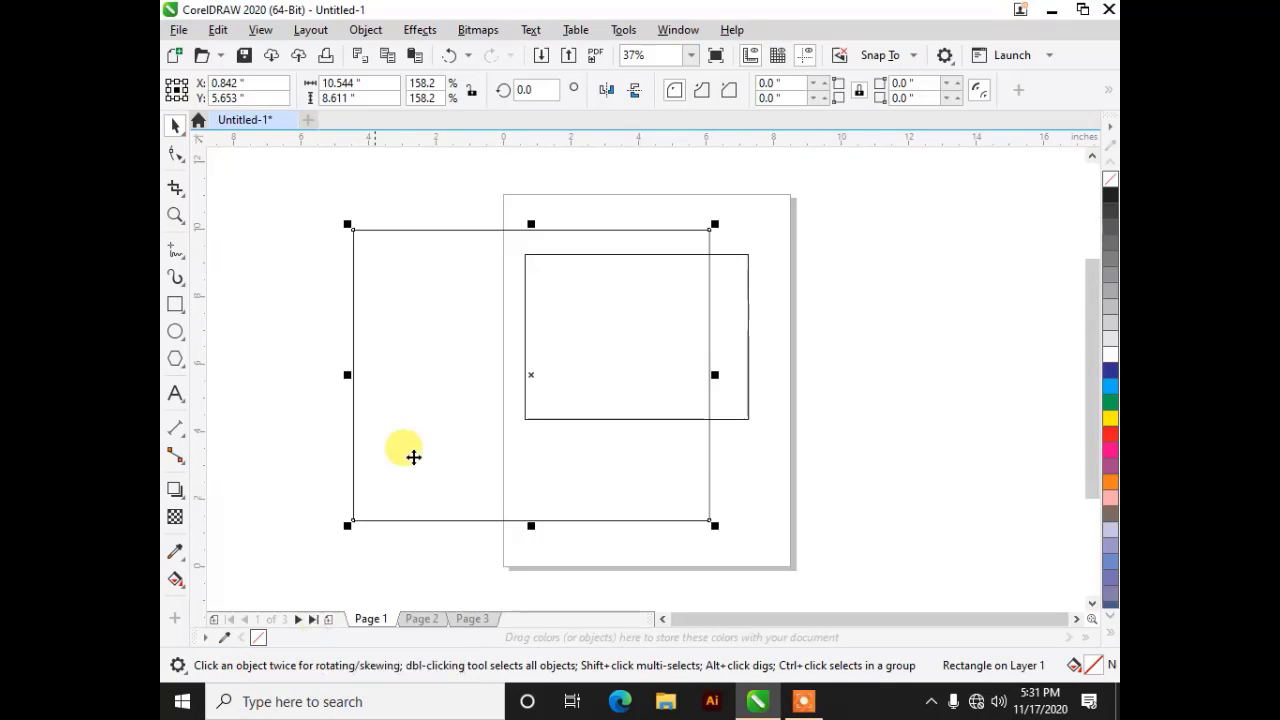
- Rotate the enlarged rectangle about its center by about 56 degrees
click(486, 406)
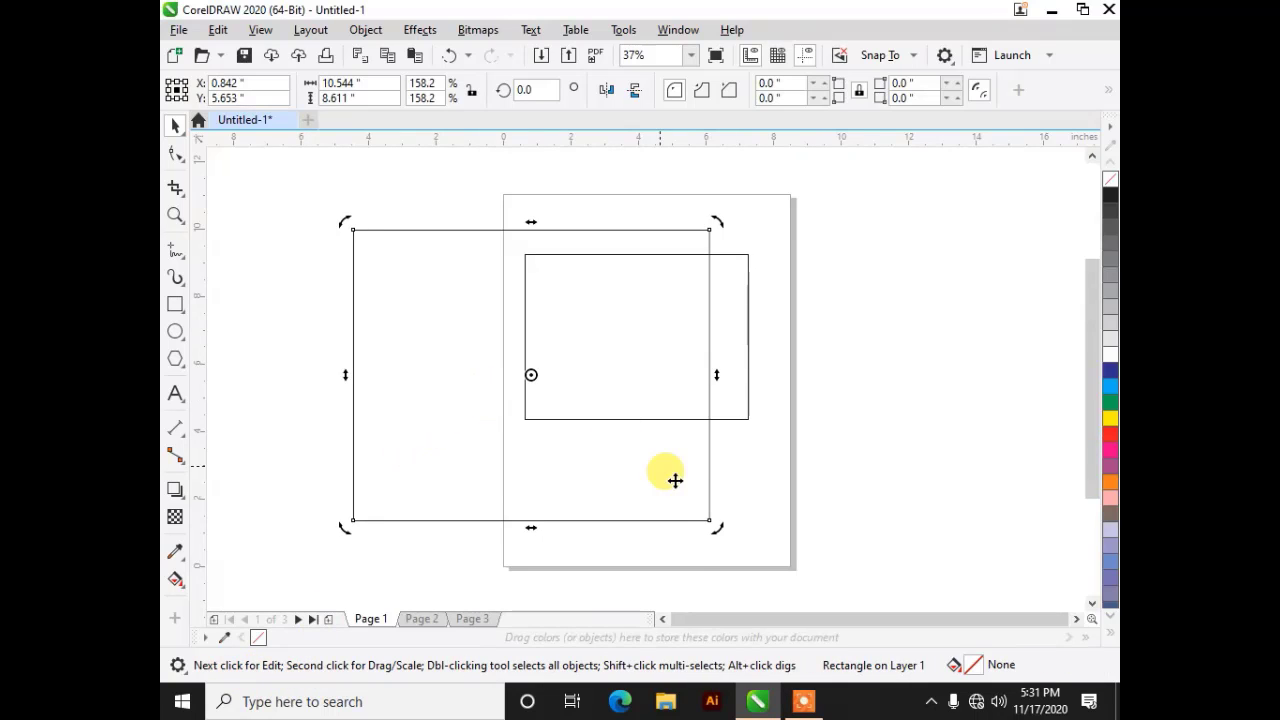
drag(718, 525, 727, 350)
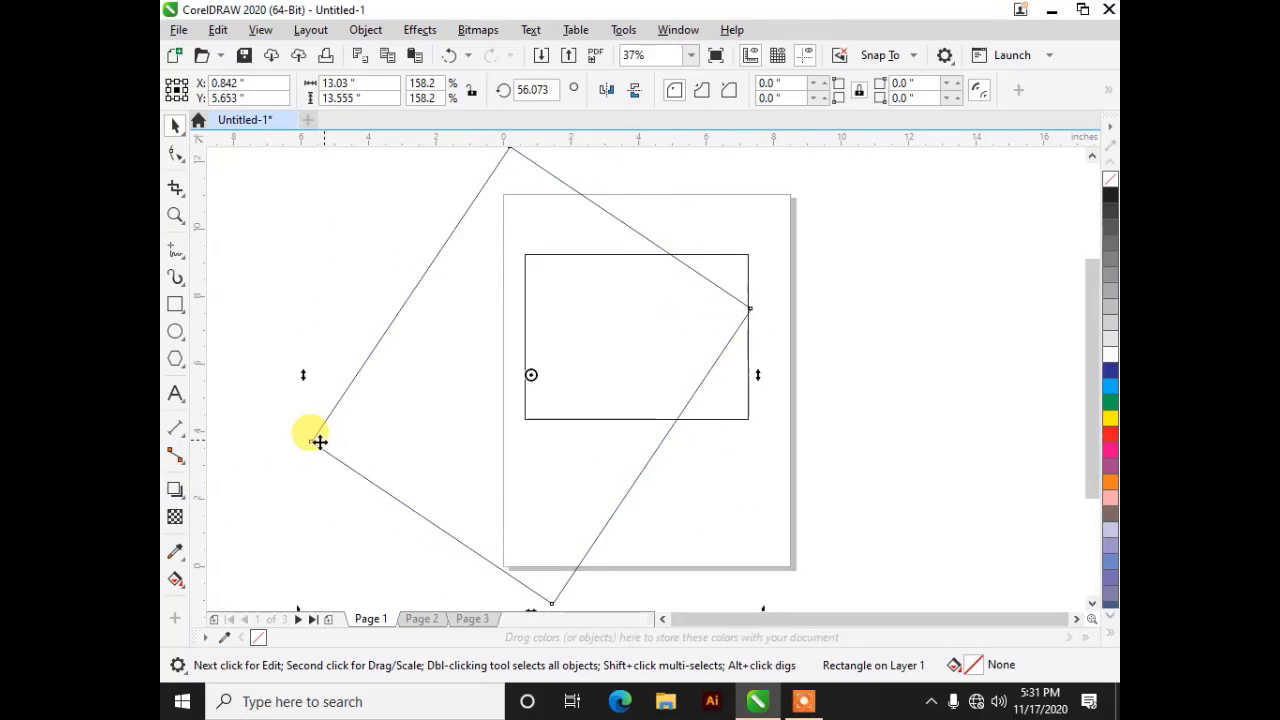
- Rotate the large rectangle to about 139.7 degrees and scale it down proportionally toward its lower-right corner to about 7.83 by 7.70 inches overall
scroll(306, 462, down, 4)
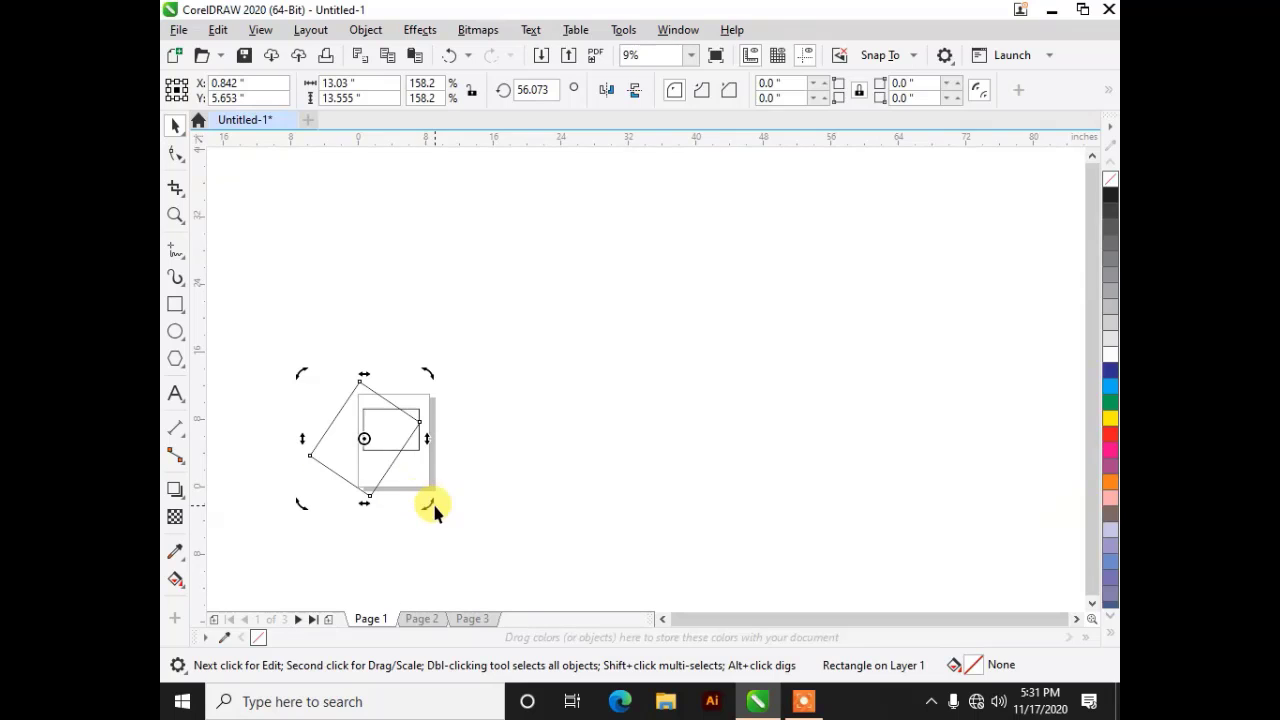
drag(433, 508, 432, 376)
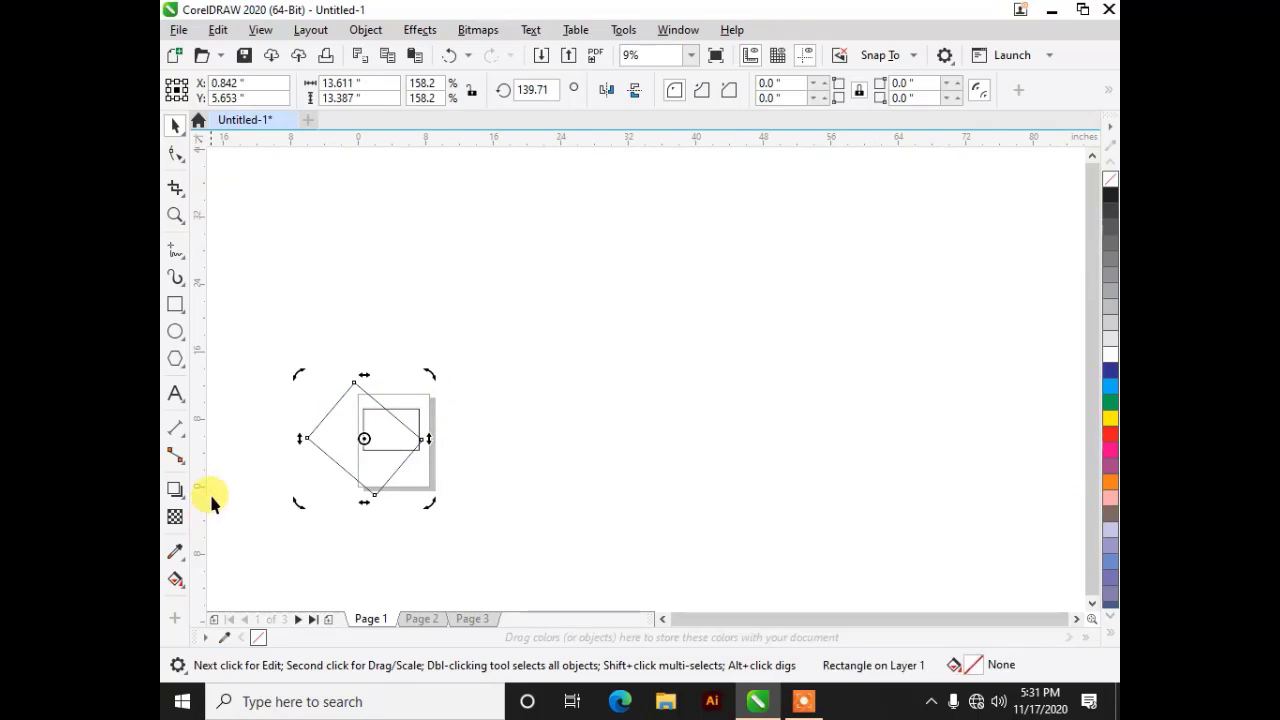
scroll(209, 491, up, 2)
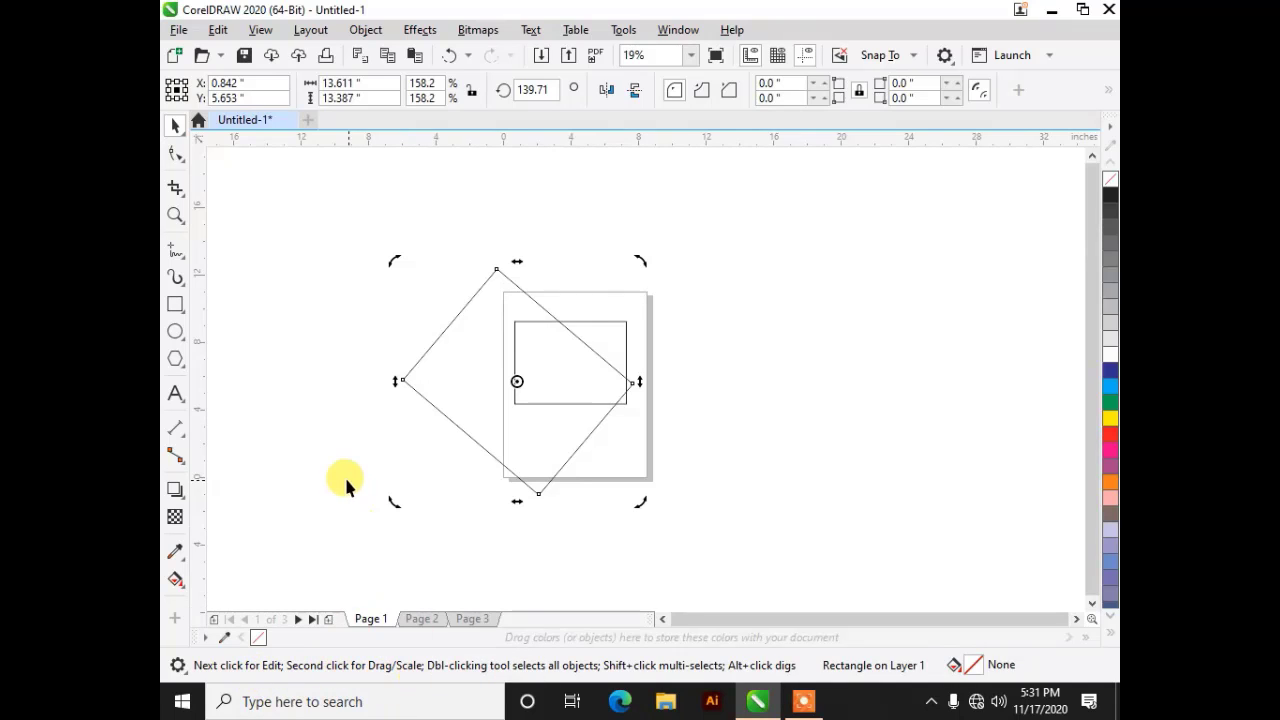
click(286, 449)
click(441, 358)
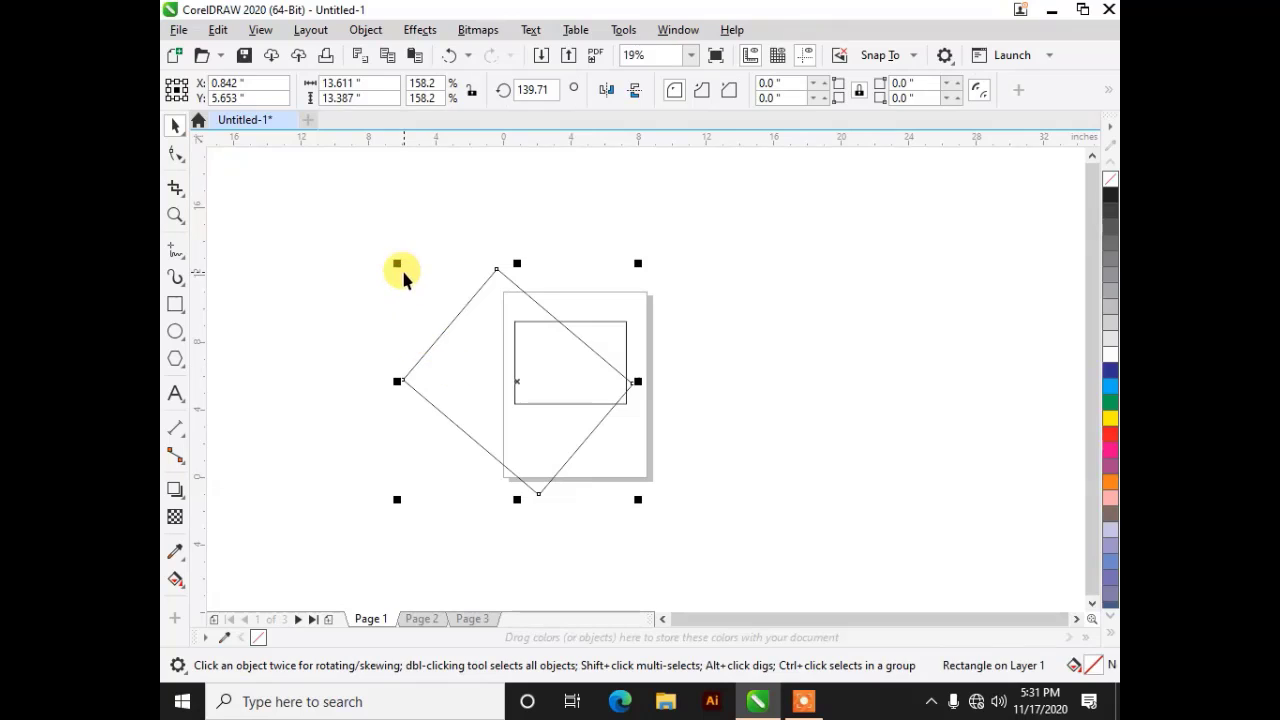
drag(391, 264, 473, 368)
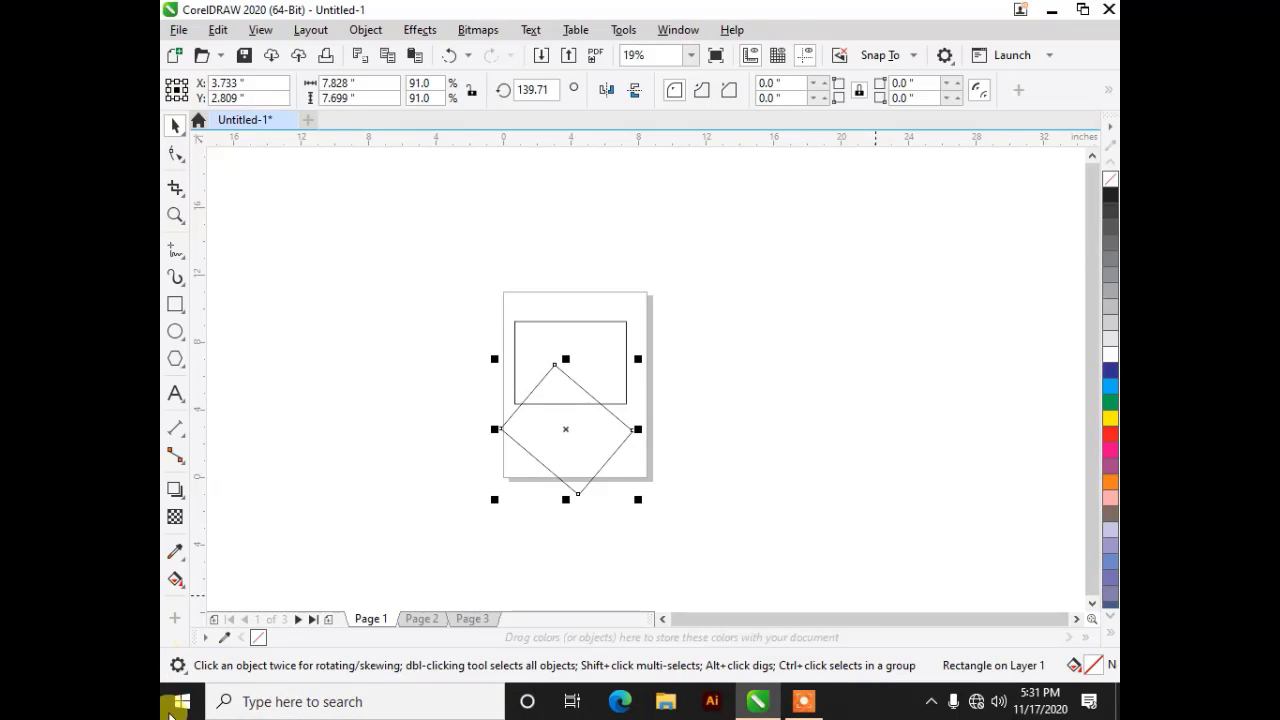
- Try several palette fills such as yellow and orange on the rotated rectangle, ending with purple, and fill the upright rectangle red
click(1110, 370)
click(1110, 422)
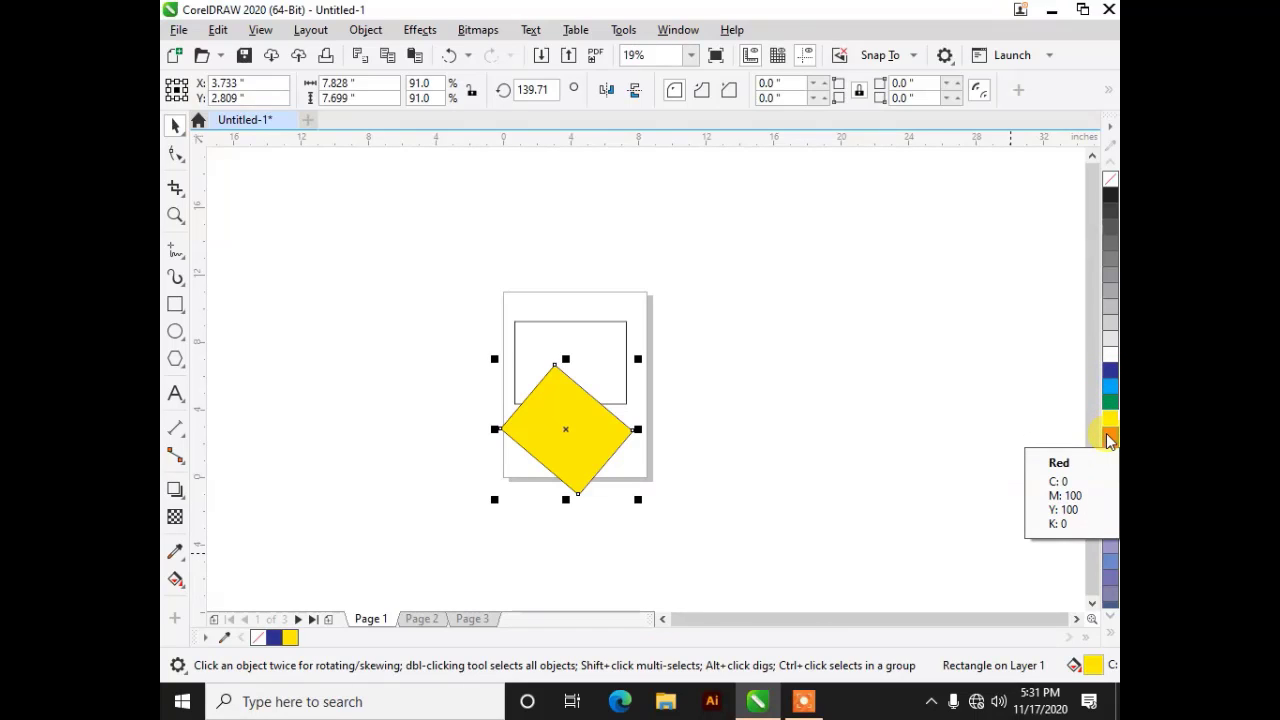
click(1110, 450)
click(1106, 486)
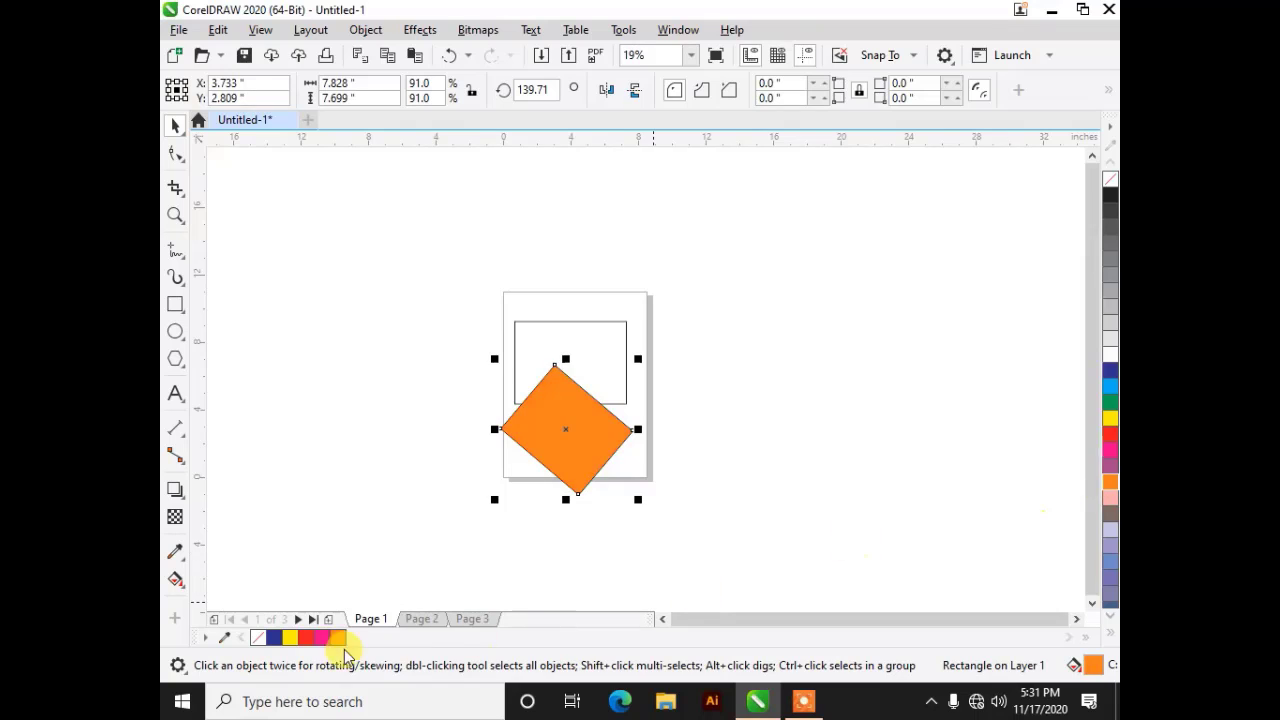
click(1110, 497)
click(1110, 513)
click(1111, 553)
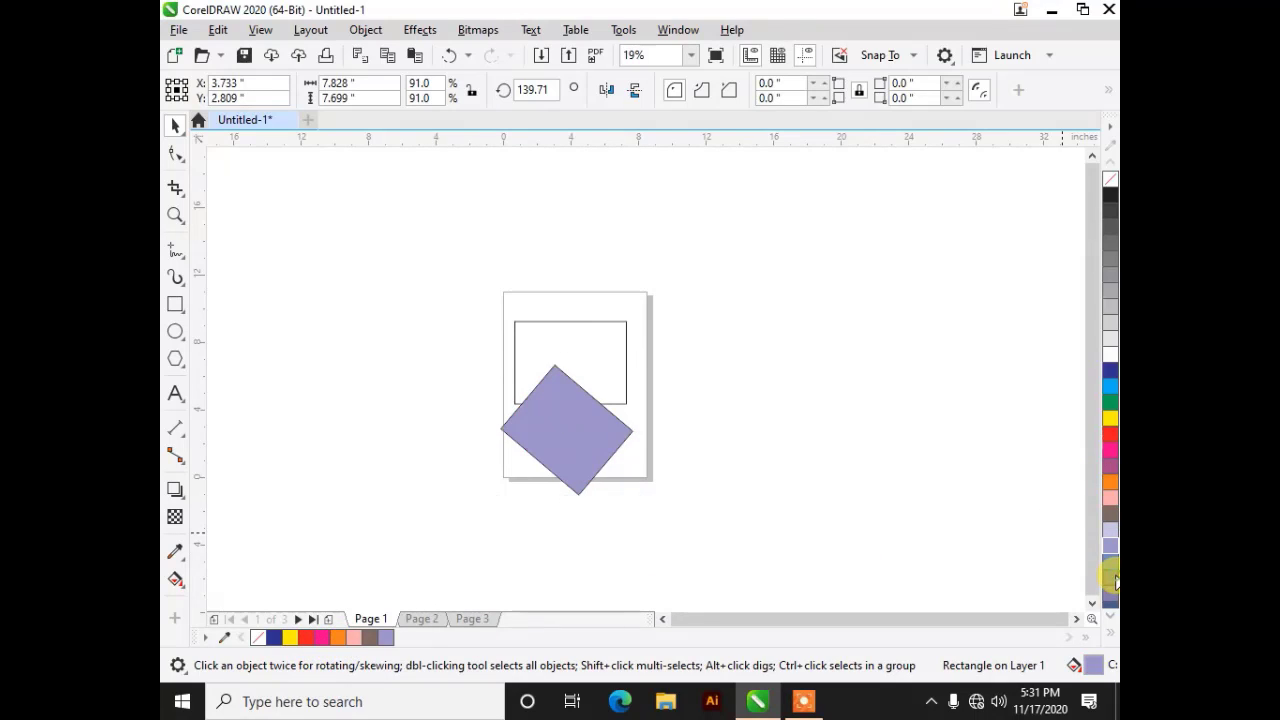
click(1110, 570)
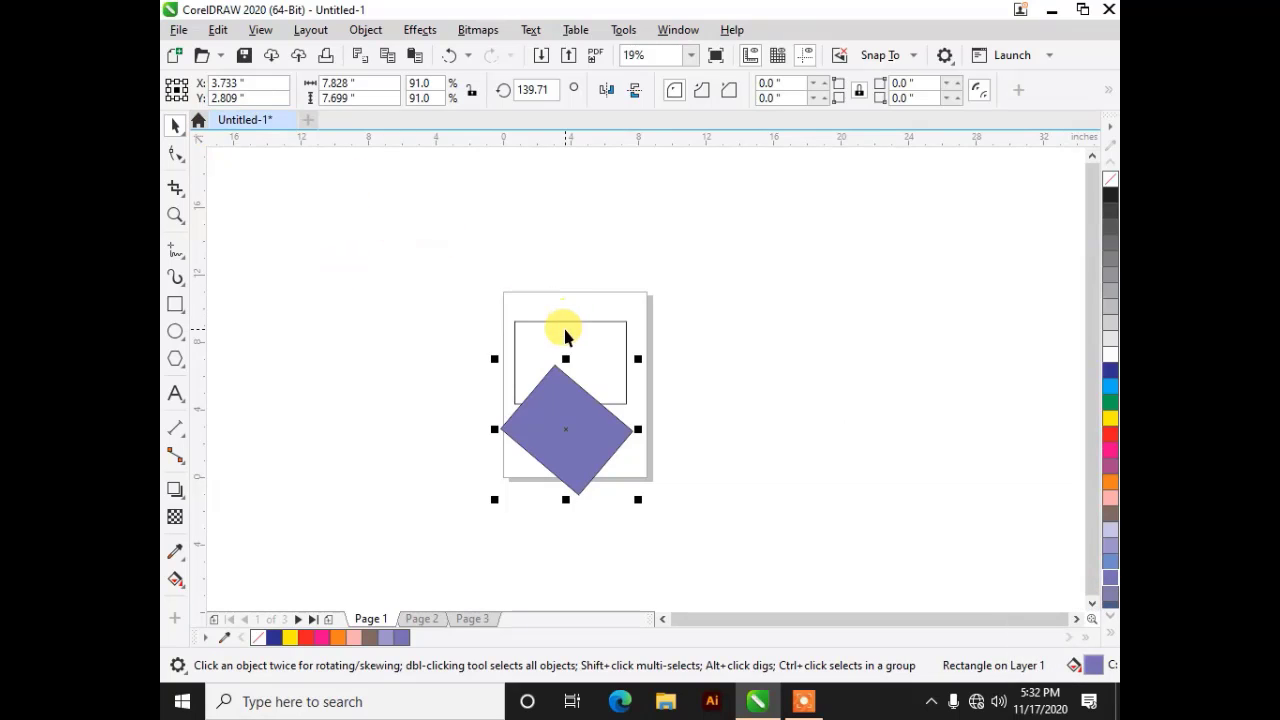
click(563, 323)
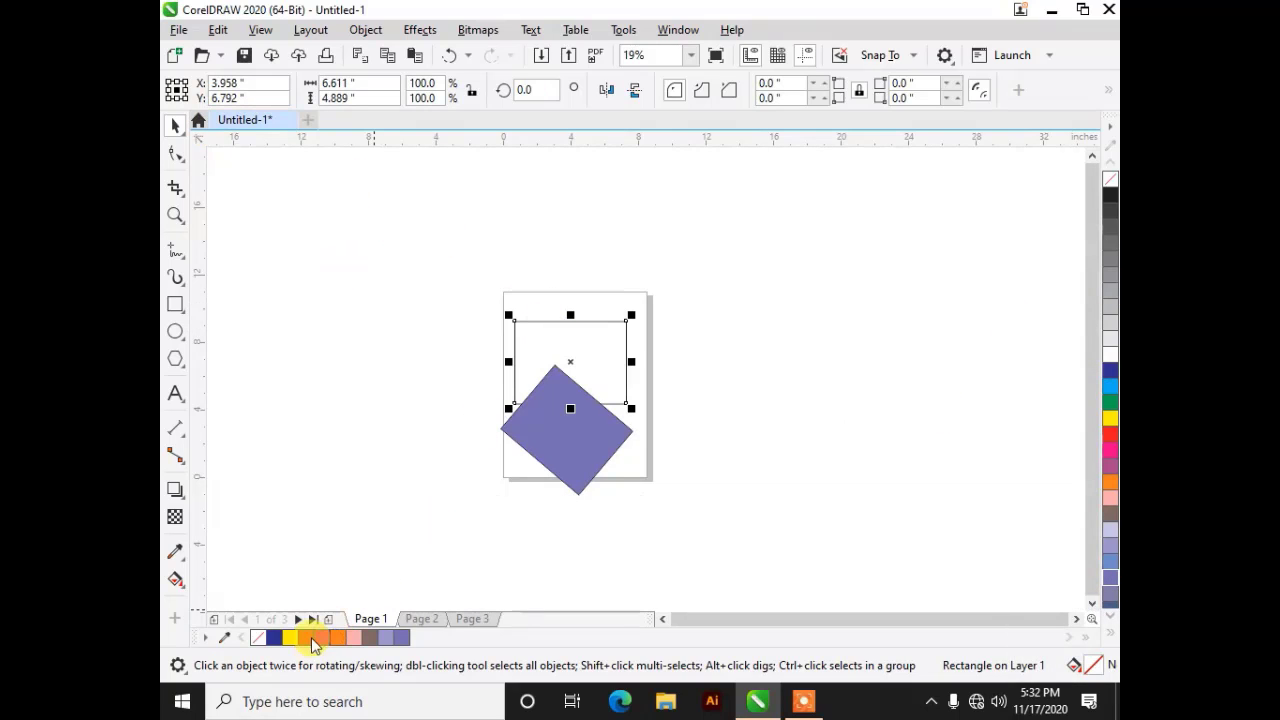
click(305, 639)
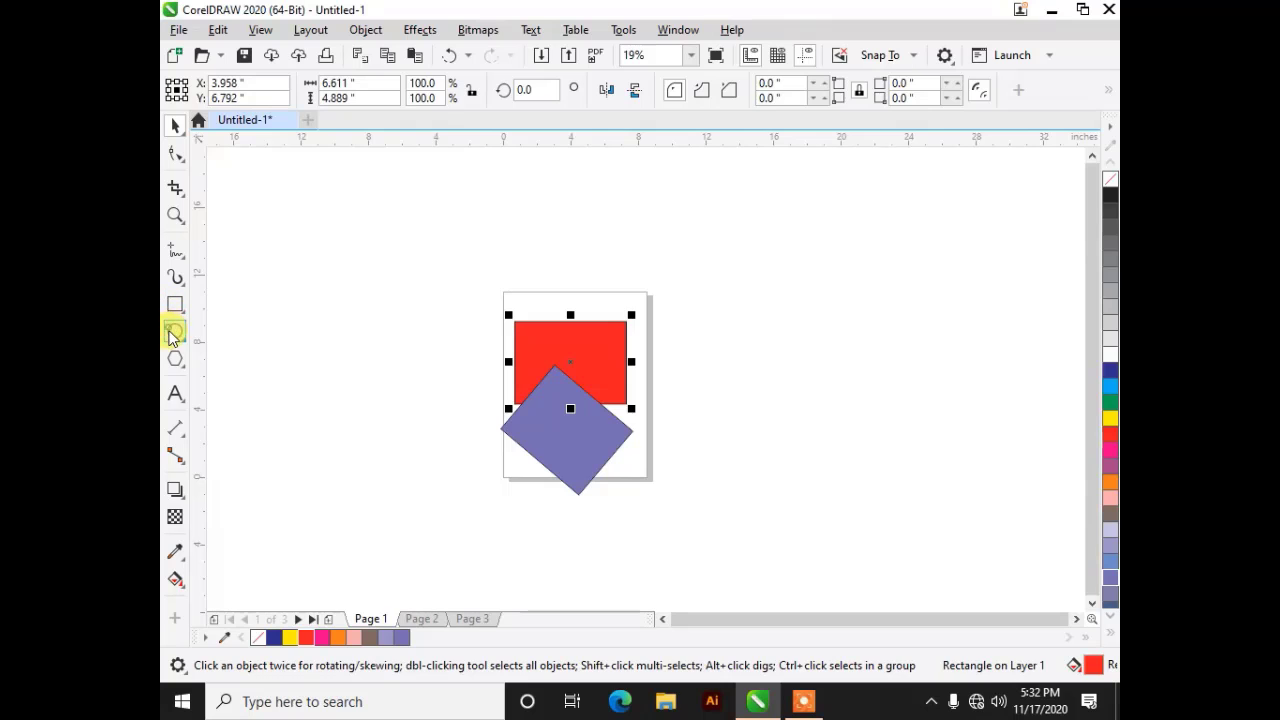
- Draw a yellow-filled ellipse about 9.11 by 10.33 inches left of the page and stretch its width to about 11.17 inches
key(F7)
drag(313, 256, 467, 428)
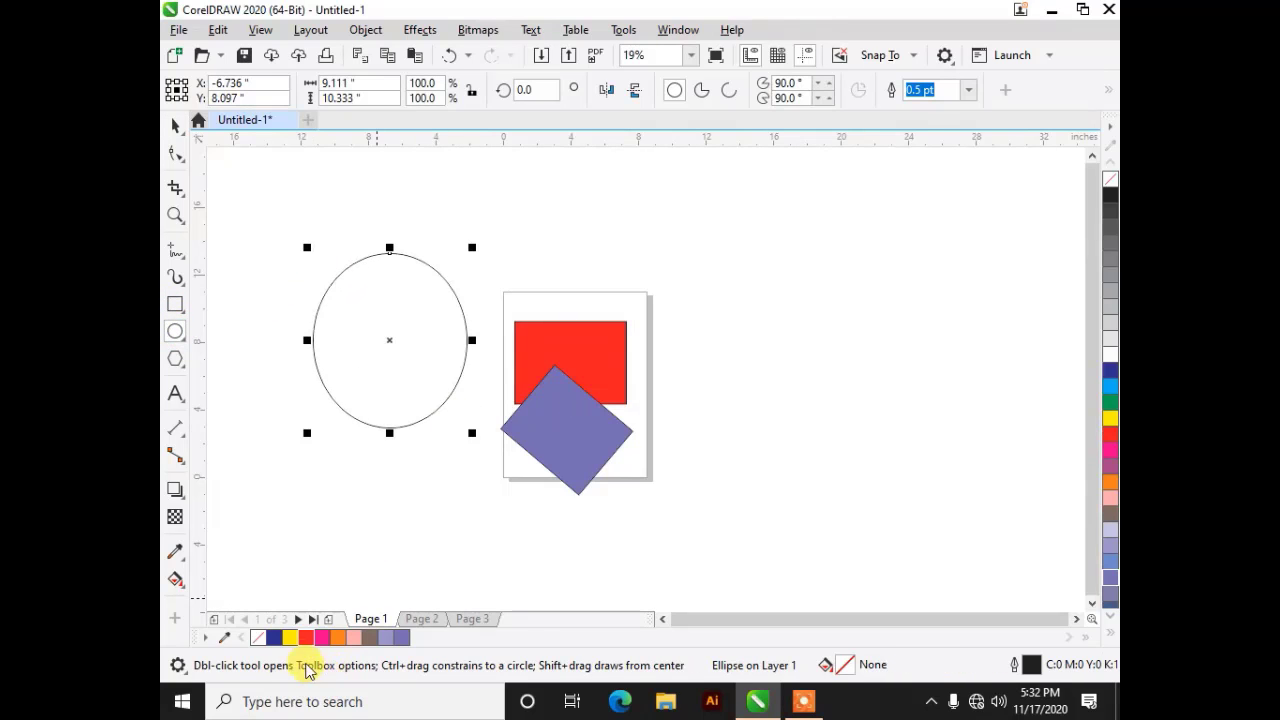
click(287, 640)
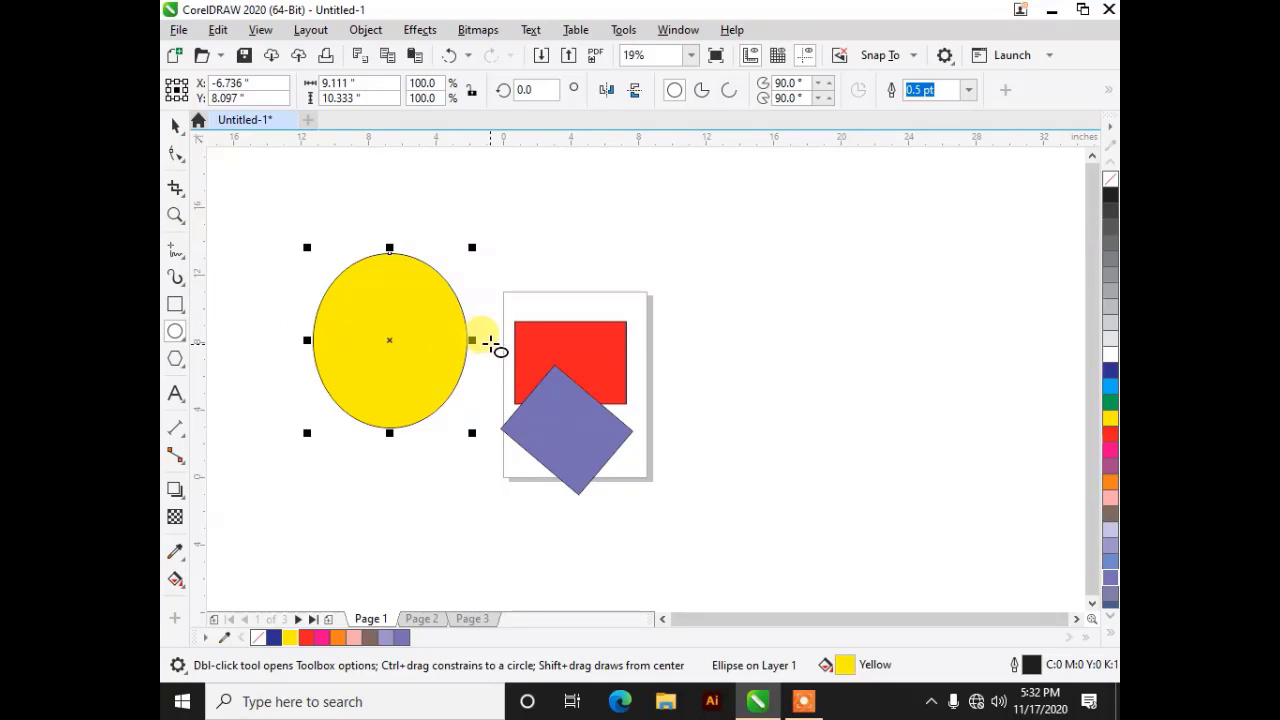
drag(472, 341, 507, 341)
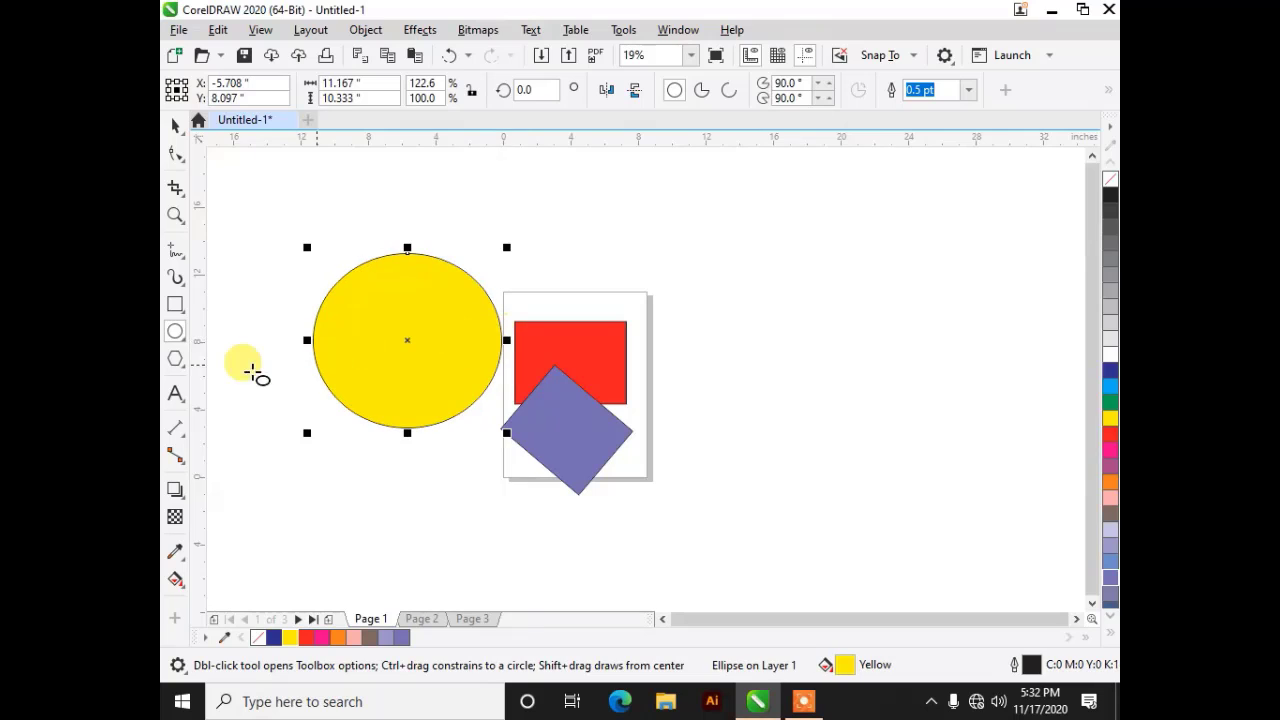